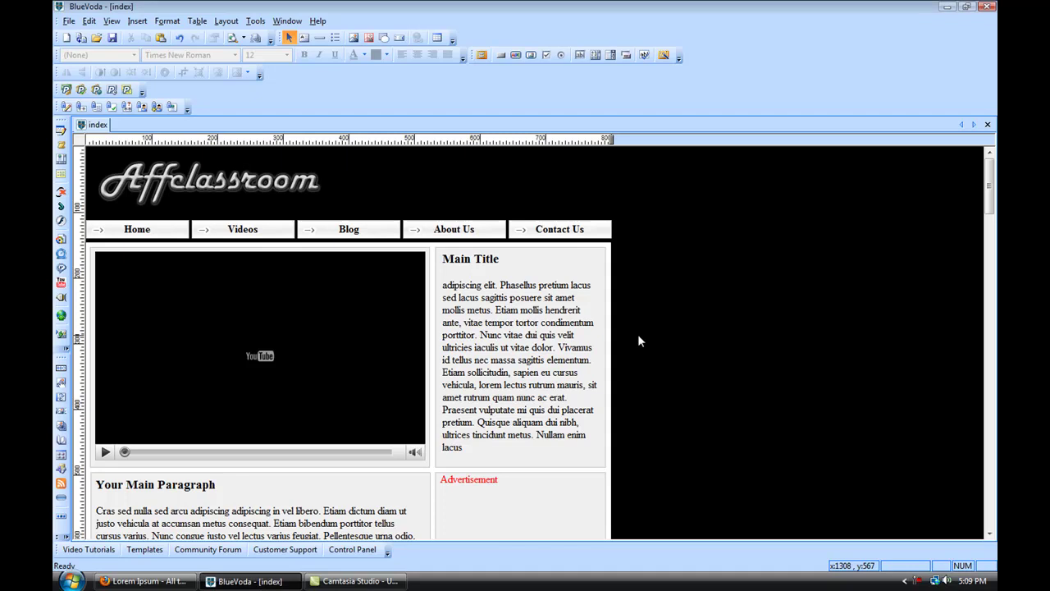
Scroll through the index page to review the header, video, title text and advertisement box
scroll(639, 336, "down", 3)
scroll(638, 334, "down", 5)
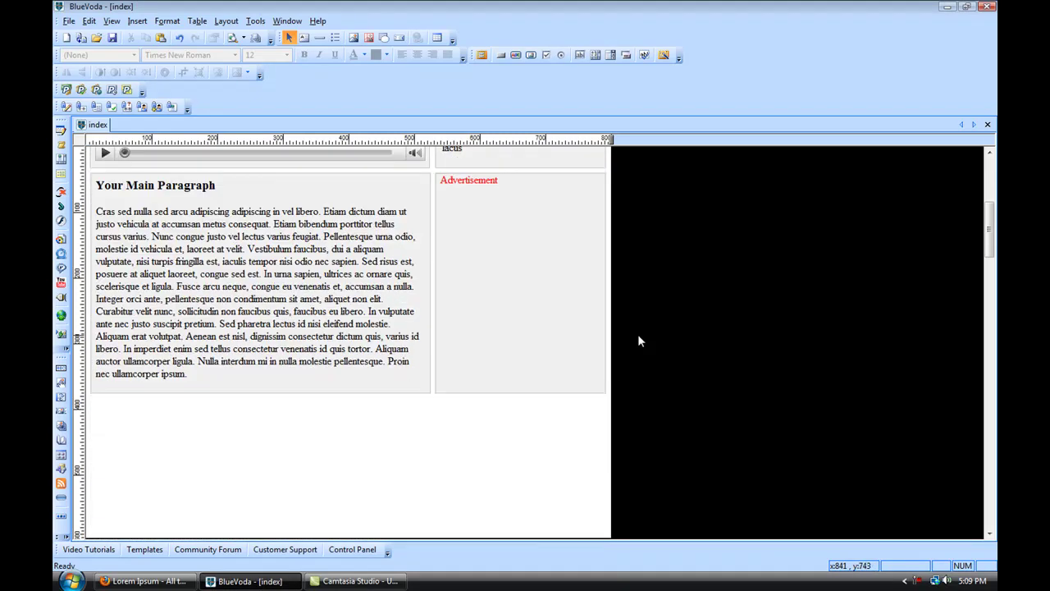
scroll(638, 333, "up", 6)
scroll(638, 334, "up", 2)
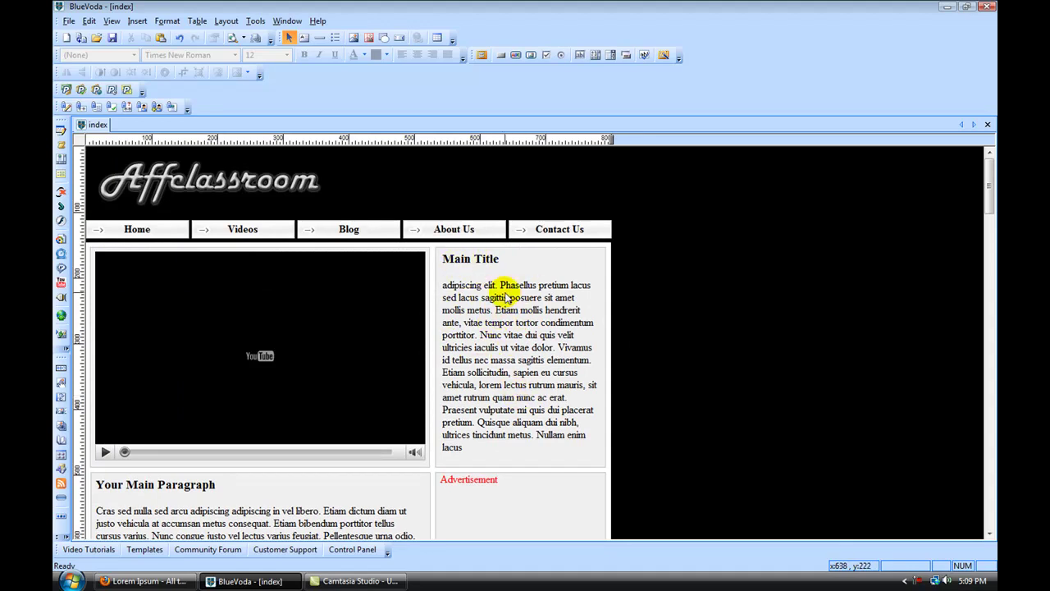
scroll(505, 292, "down", 2)
scroll(507, 354, "down", 10)
scroll(487, 352, "up", 12)
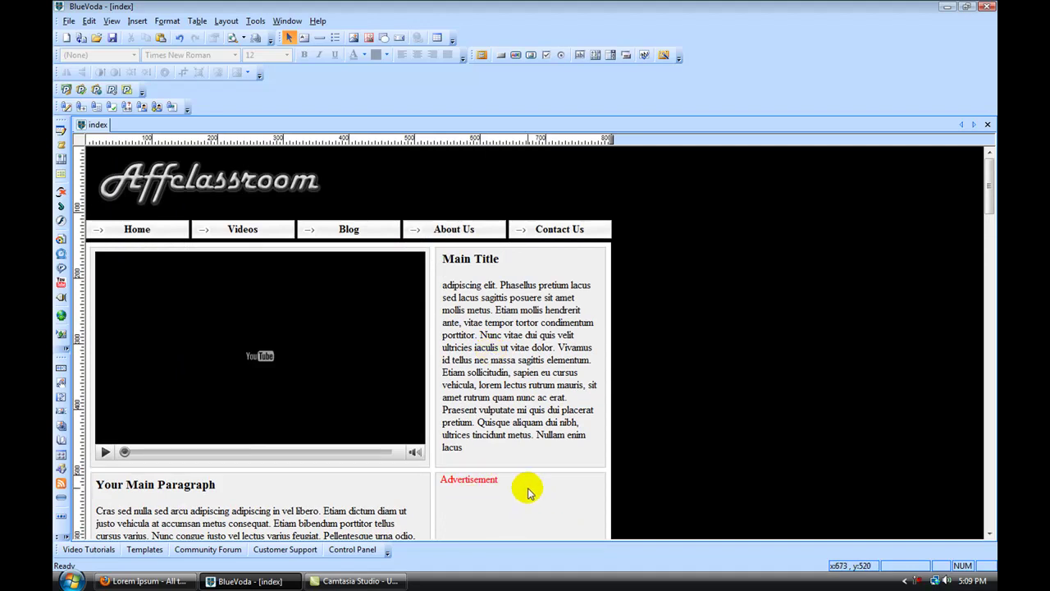
scroll(512, 480, "down", 2)
scroll(509, 435, "down", 6)
scroll(505, 369, "up", 8)
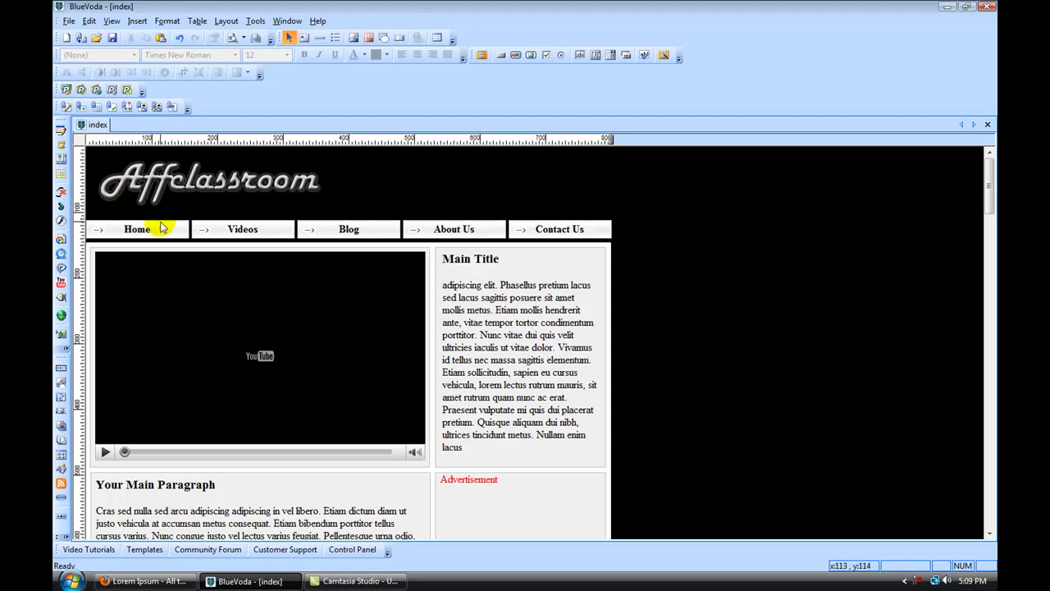
double_click(206, 229)
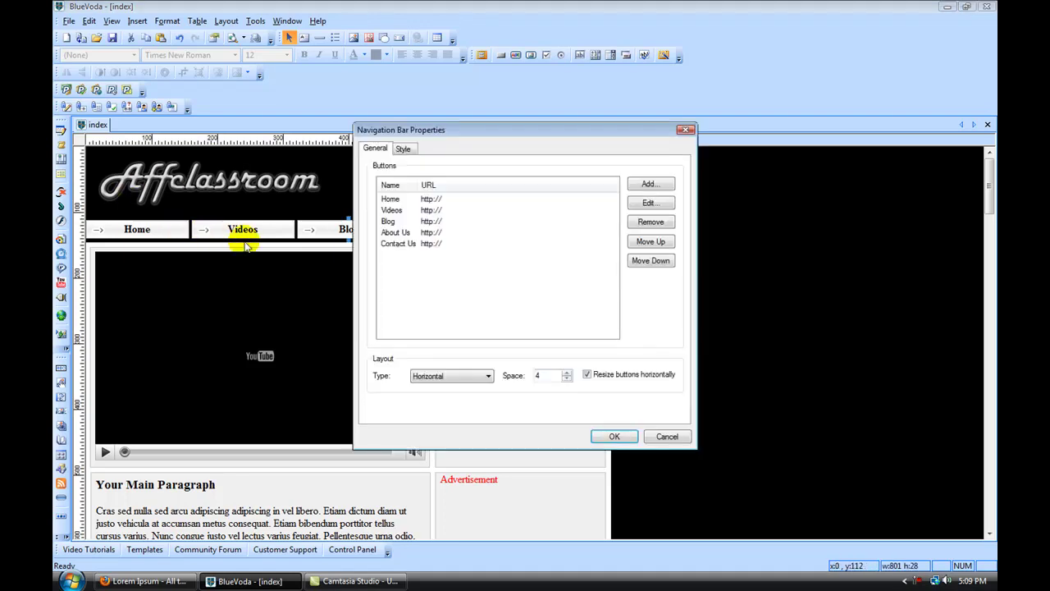
left_click_drag(462, 134, 378, 152)
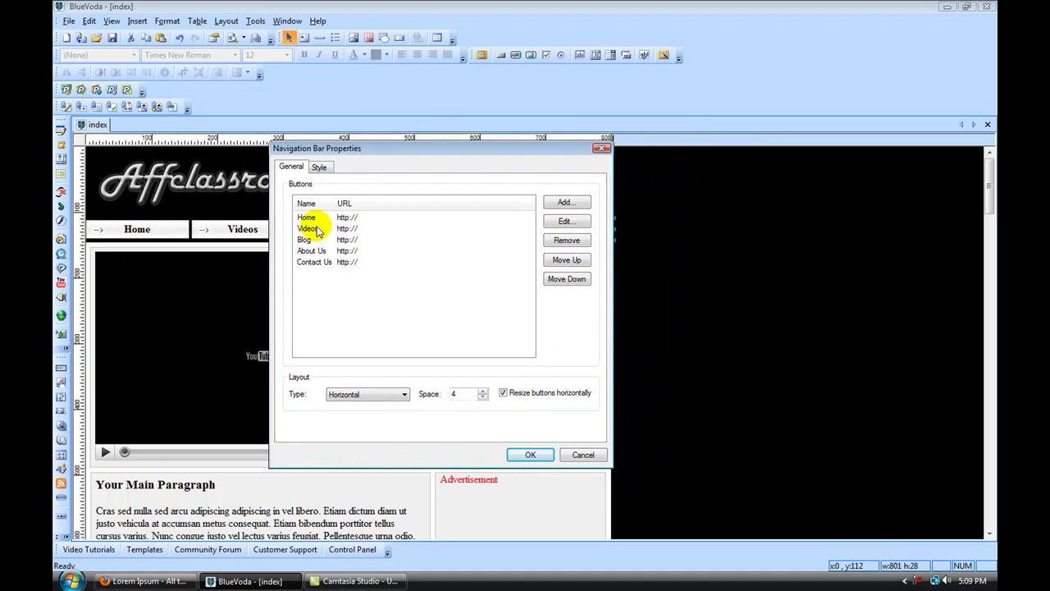
left_click(309, 217)
left_click(565, 223)
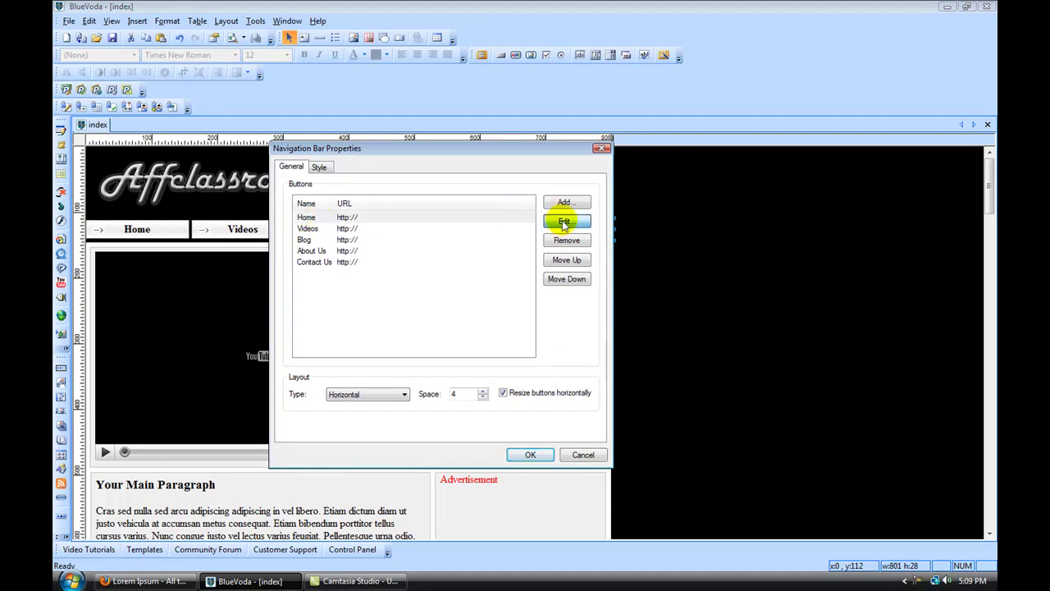
double_click(385, 287)
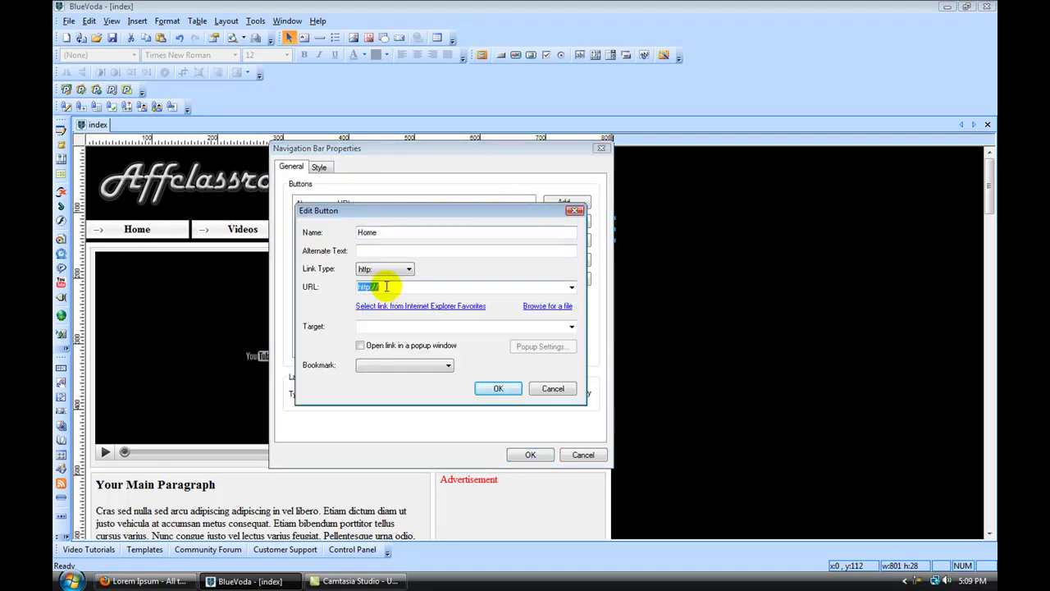
left_click(386, 287)
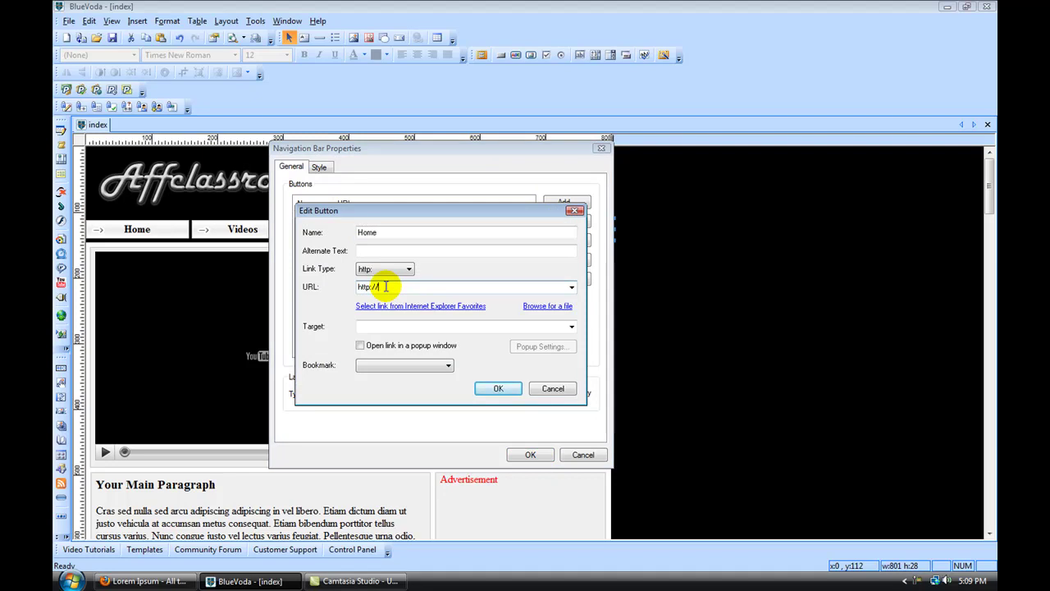
type("www.yourdomain")
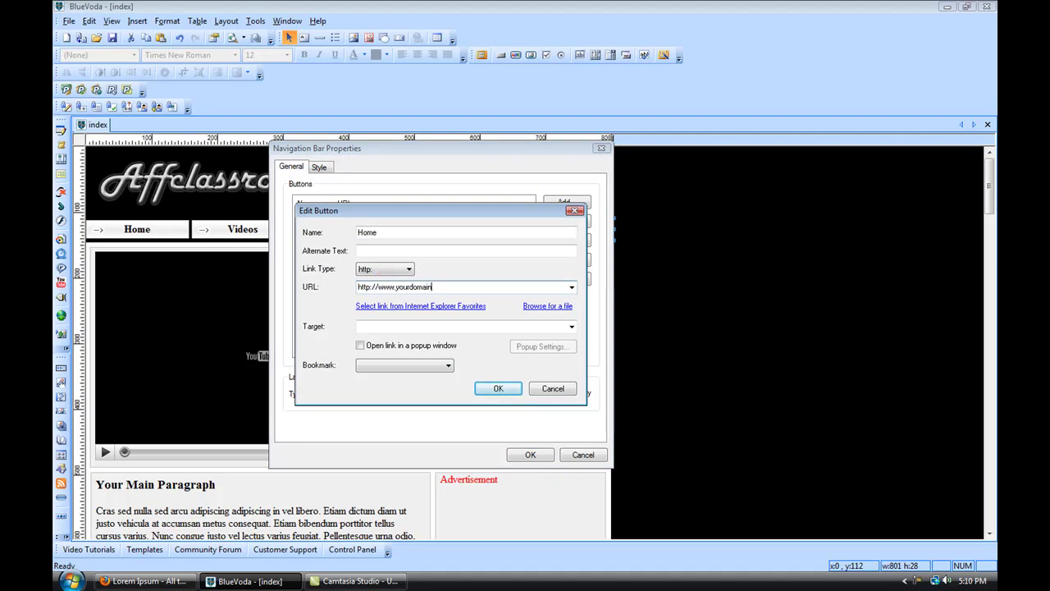
type(".com")
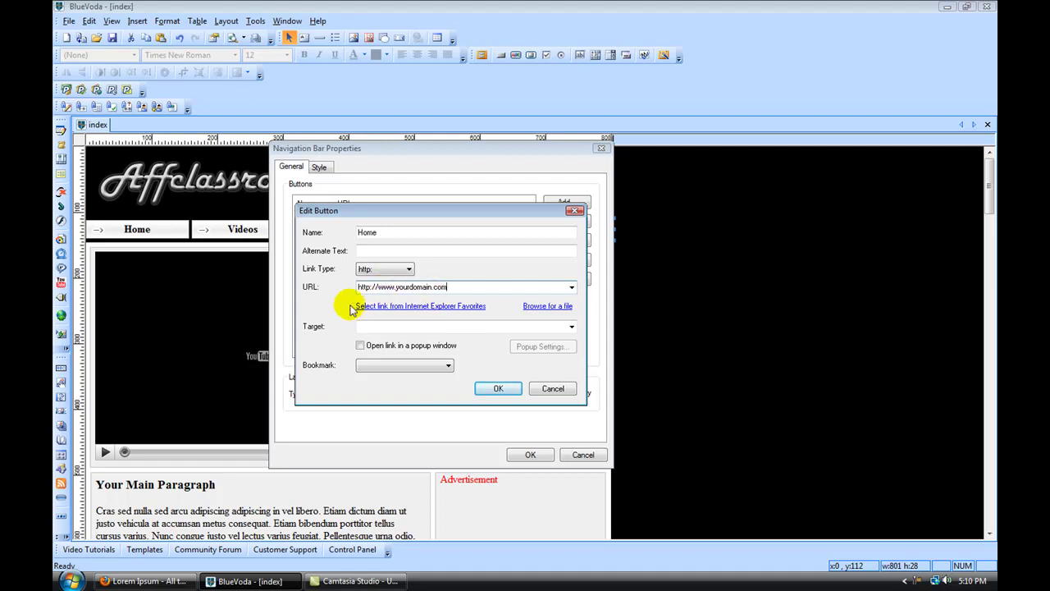
left_click(572, 327)
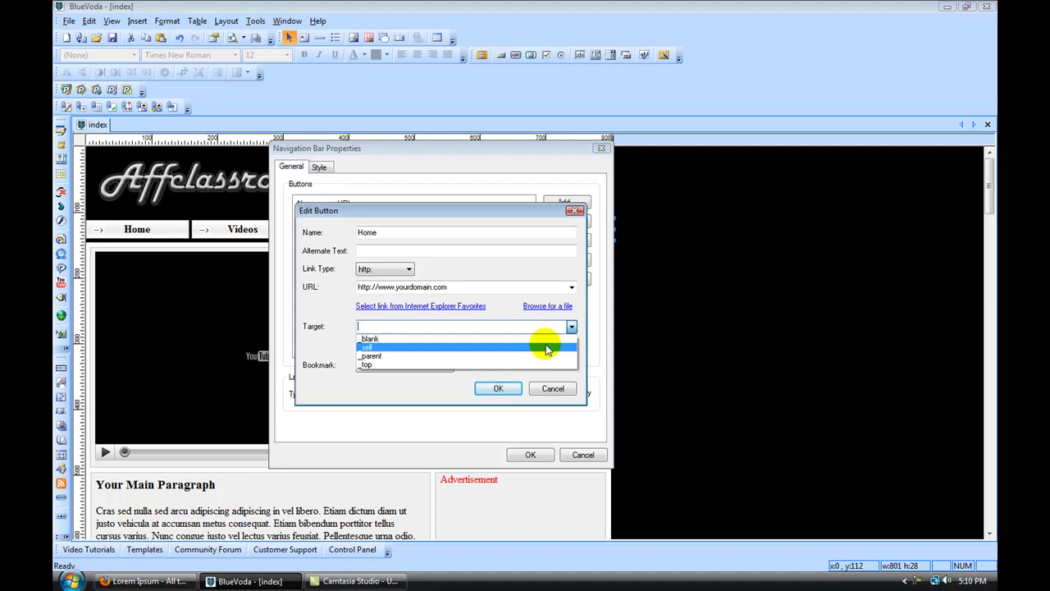
left_click(546, 348)
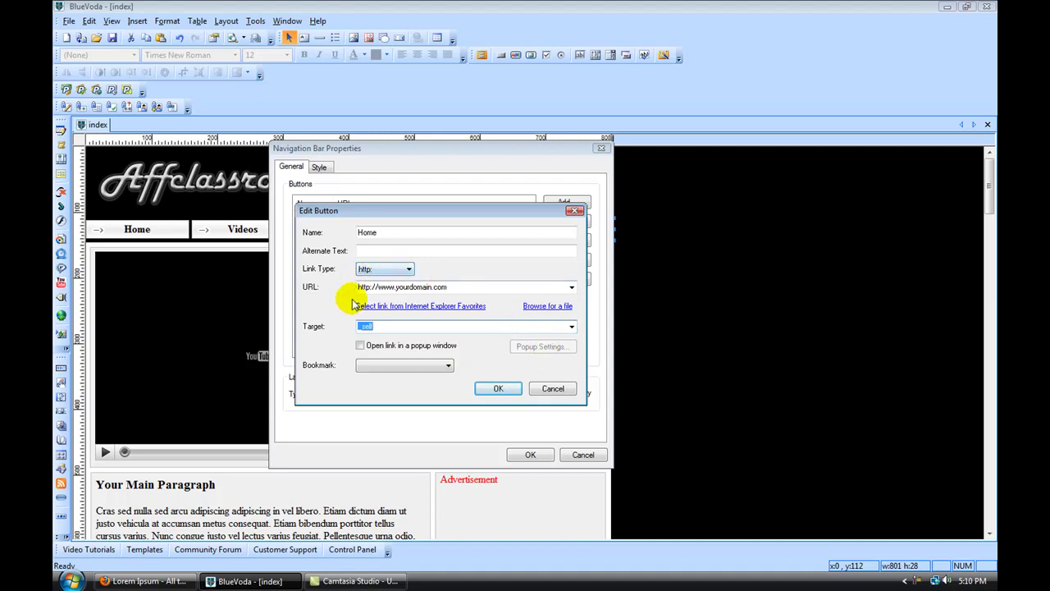
left_click(497, 388)
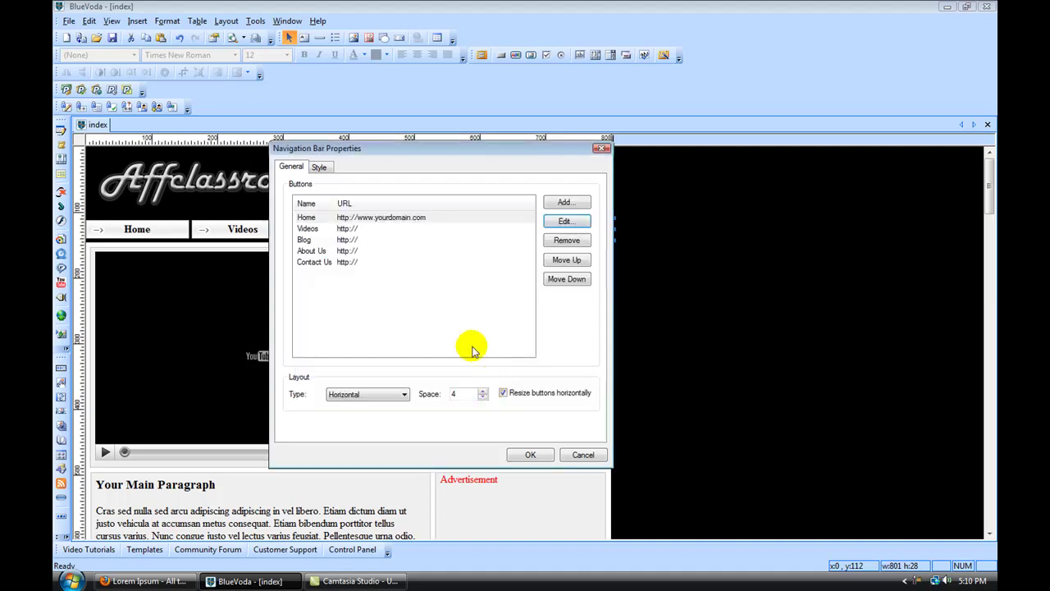
left_click(319, 229)
left_click(561, 220)
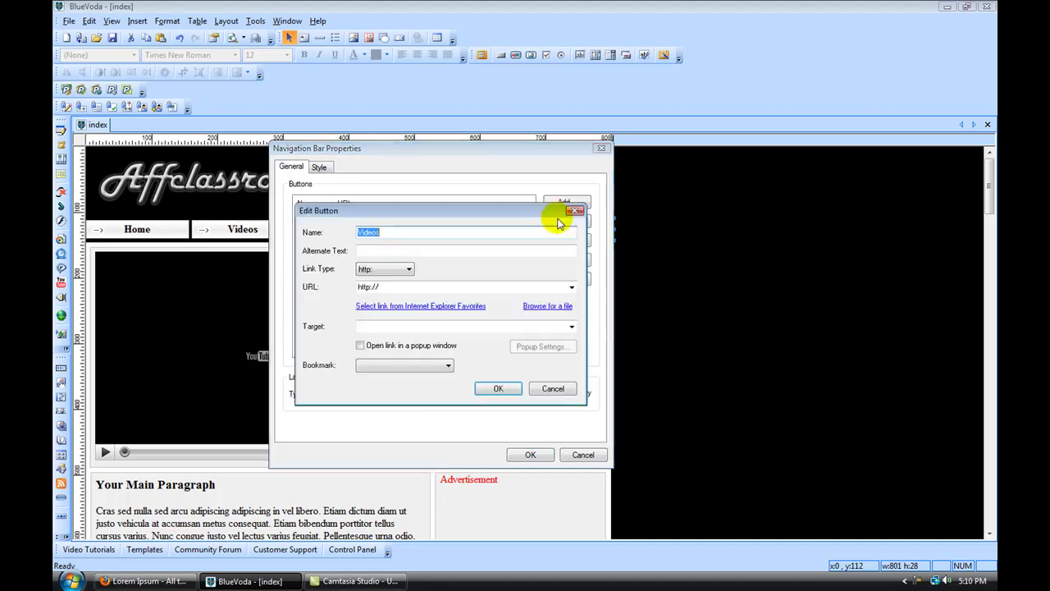
left_click(392, 286)
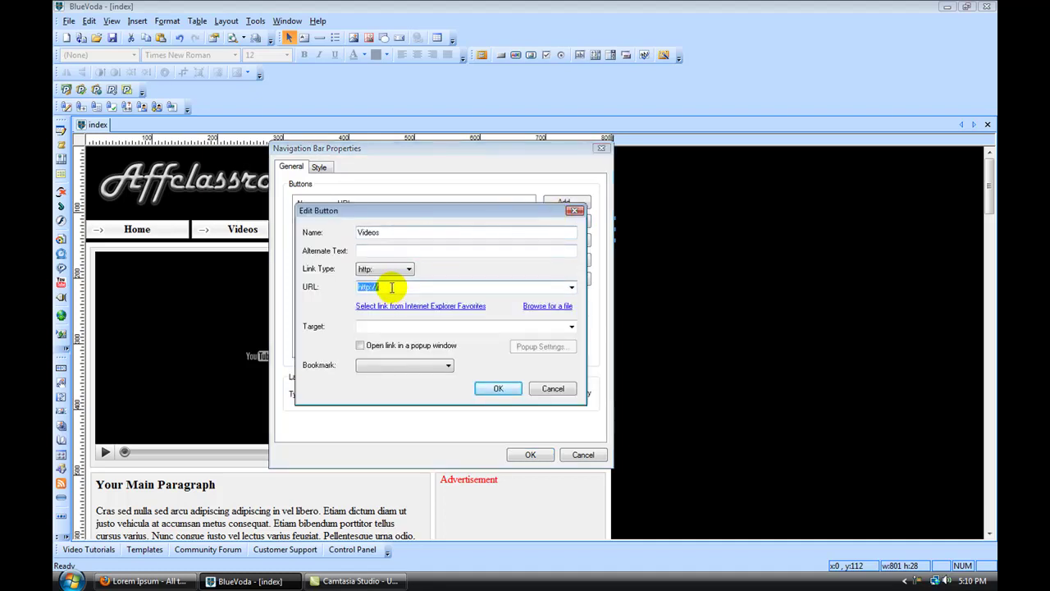
left_click(385, 287)
type("www.yourdomain.com/videos.php")
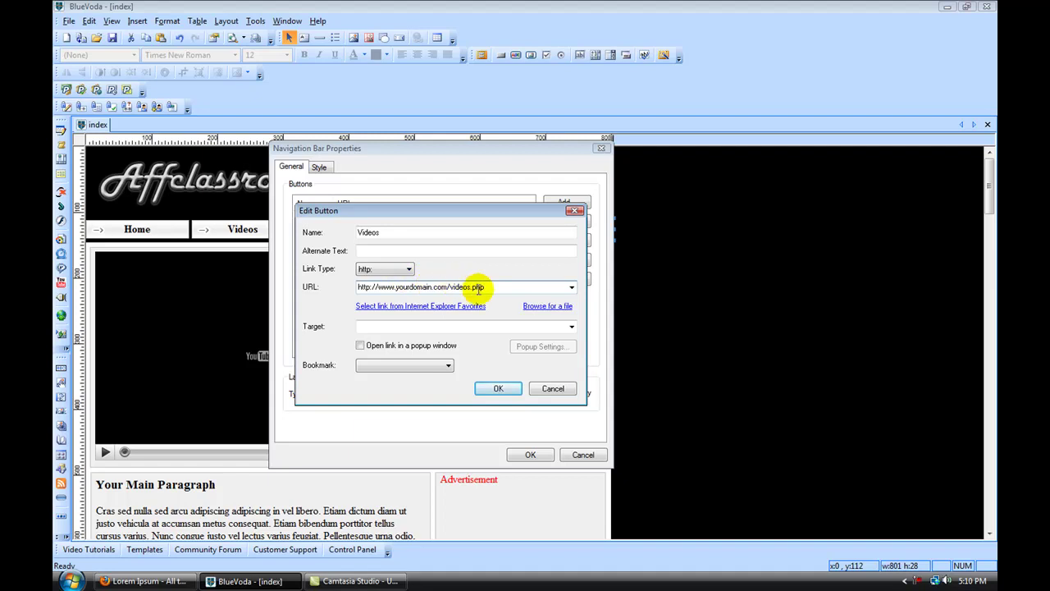
left_click_drag(491, 286, 355, 302)
key("ctrl+c")
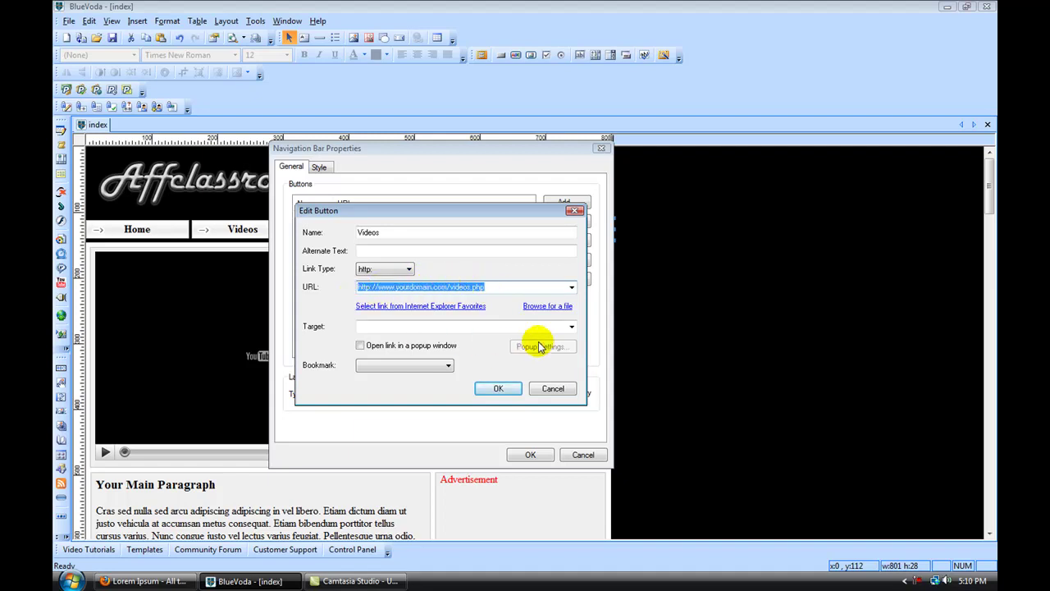
left_click(572, 327)
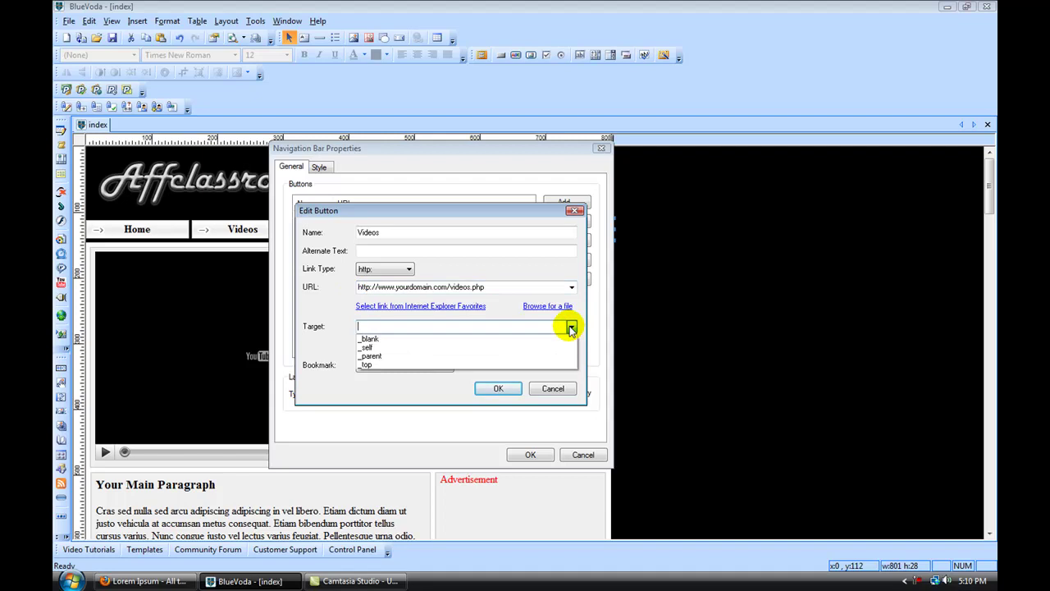
left_click(521, 347)
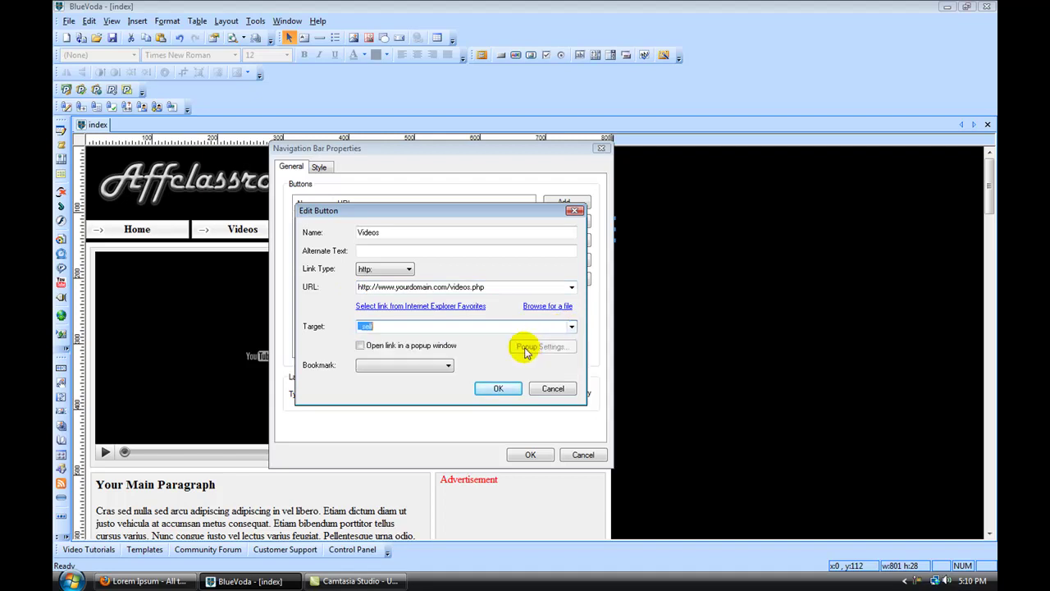
left_click(498, 388)
left_click(349, 240)
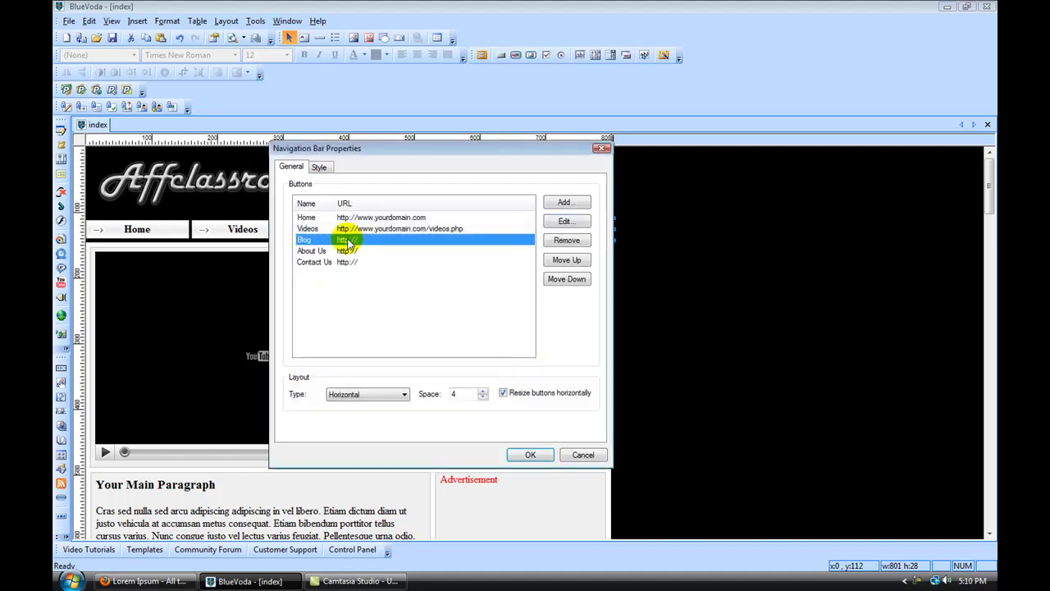
left_click(564, 220)
left_click(389, 285)
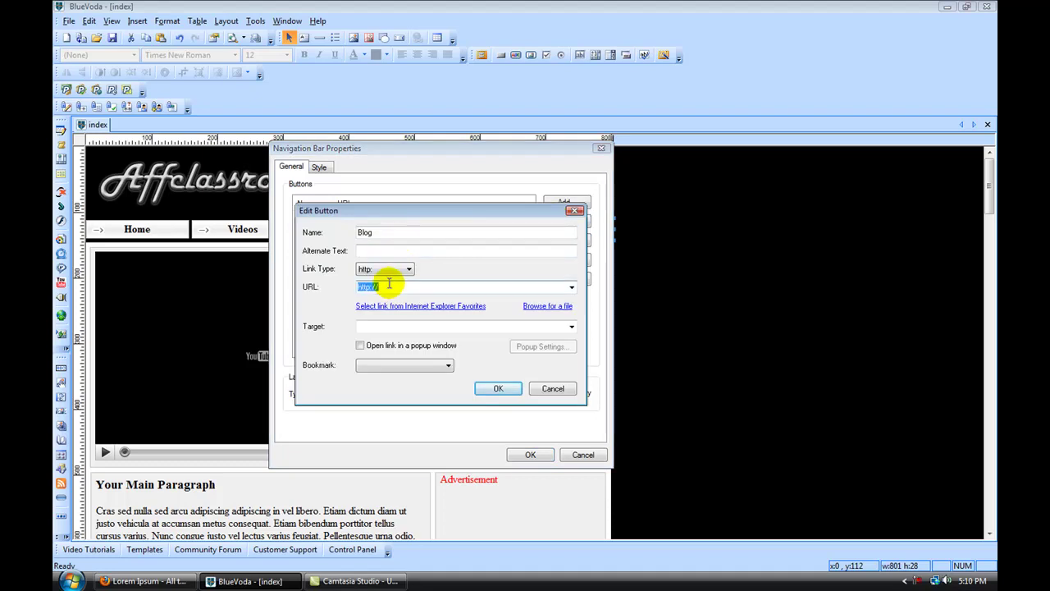
key("ctrl+v")
left_click_drag(485, 287, 450, 295)
type("bl")
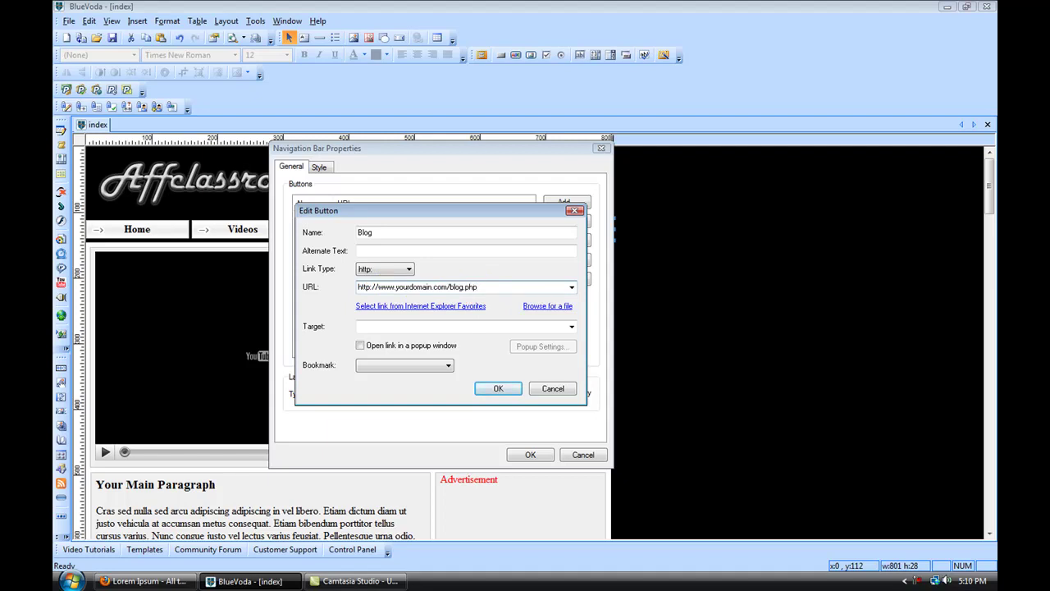
left_click(572, 328)
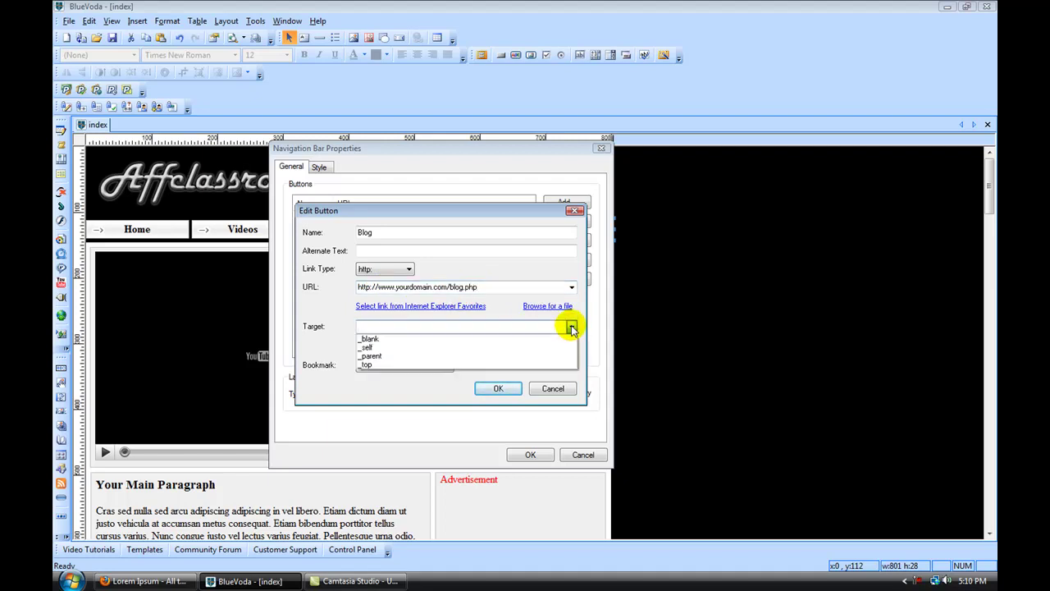
left_click(544, 347)
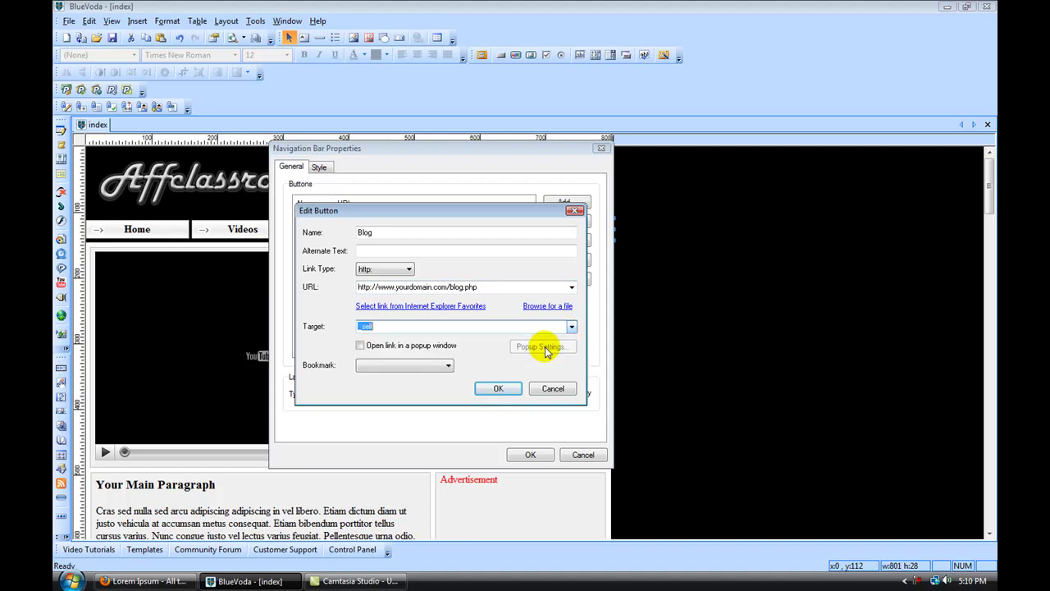
Remove '.php' from the Blog link and change its target to _blank
left_click(468, 287)
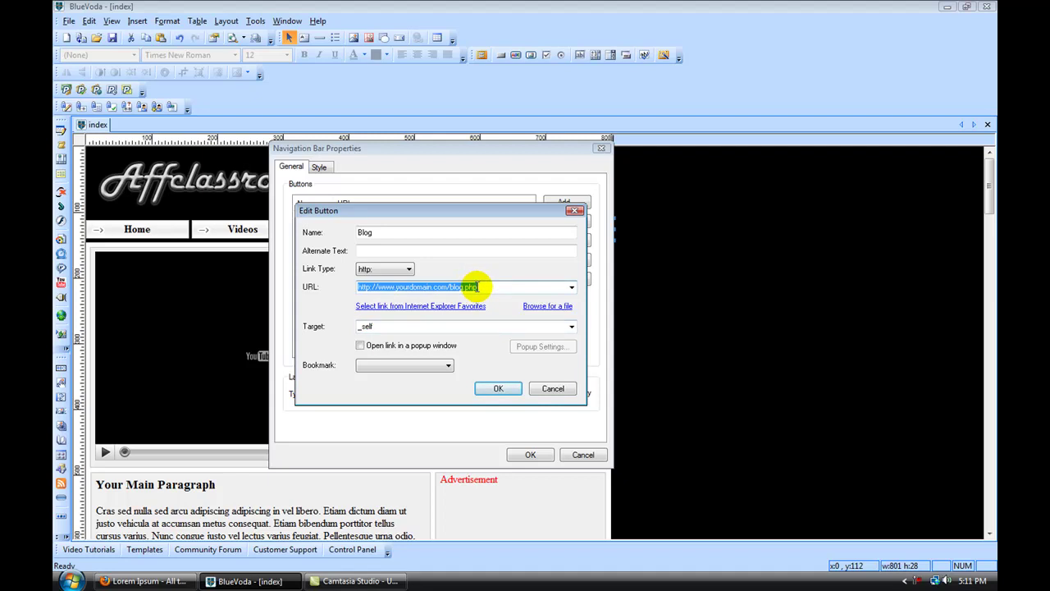
left_click(480, 286)
left_click_drag(480, 286, 464, 291)
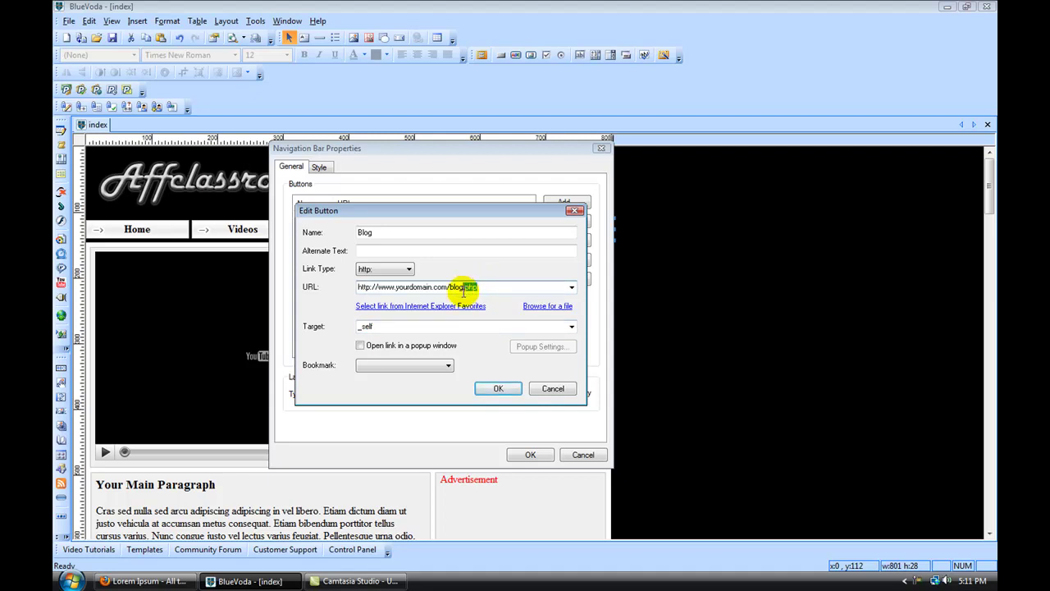
key("Delete")
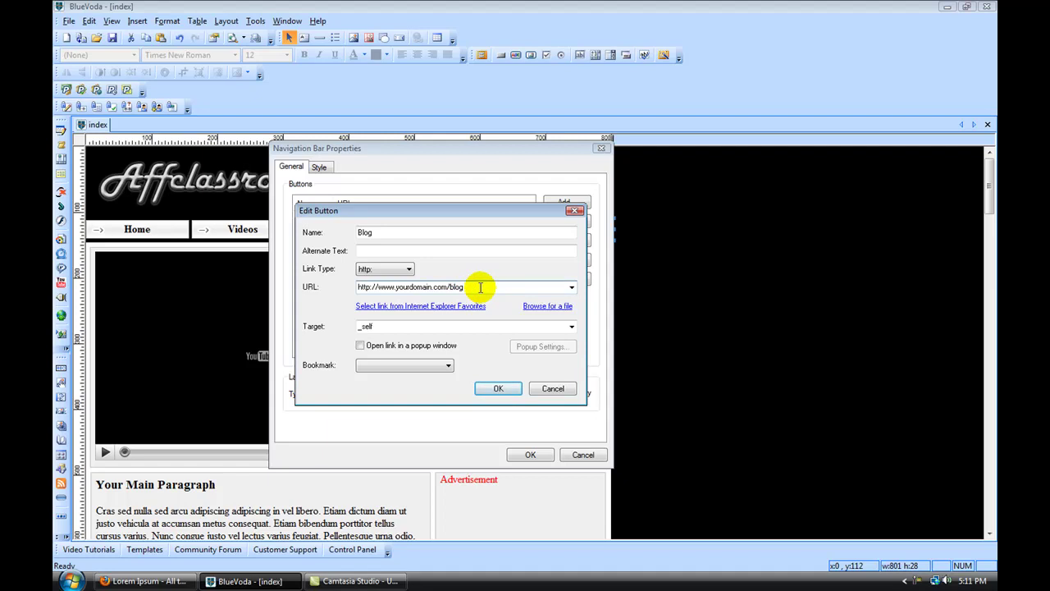
left_click(571, 327)
left_click(539, 335)
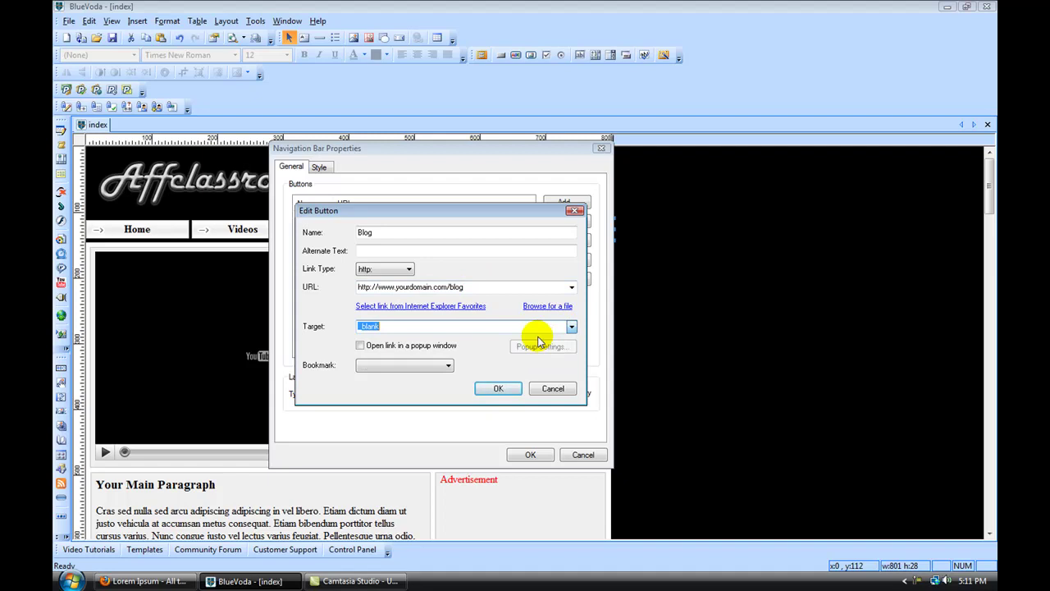
left_click(496, 389)
left_click(375, 251)
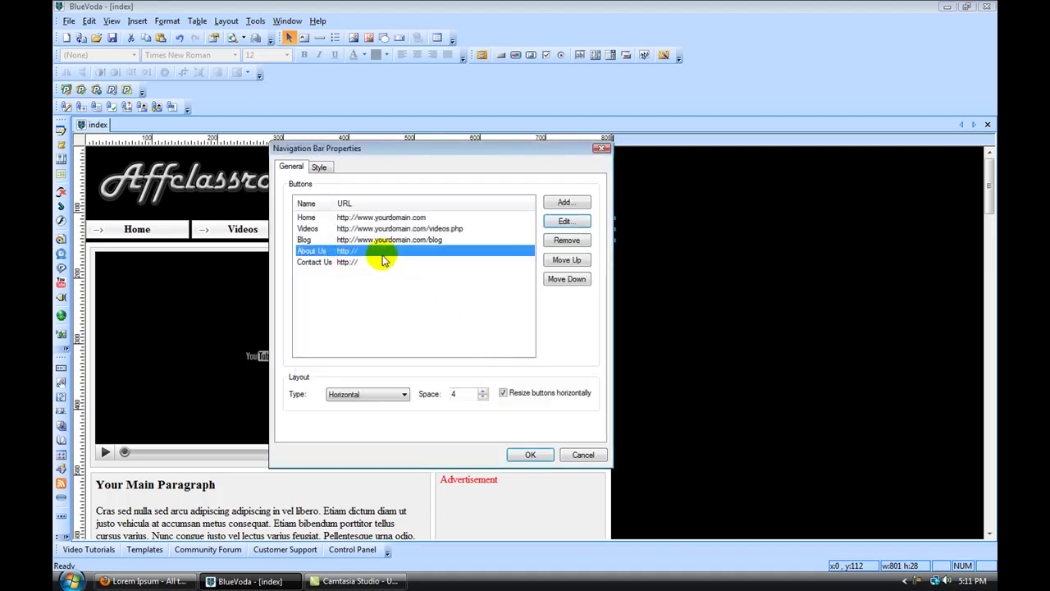
left_click(564, 222)
double_click(435, 285)
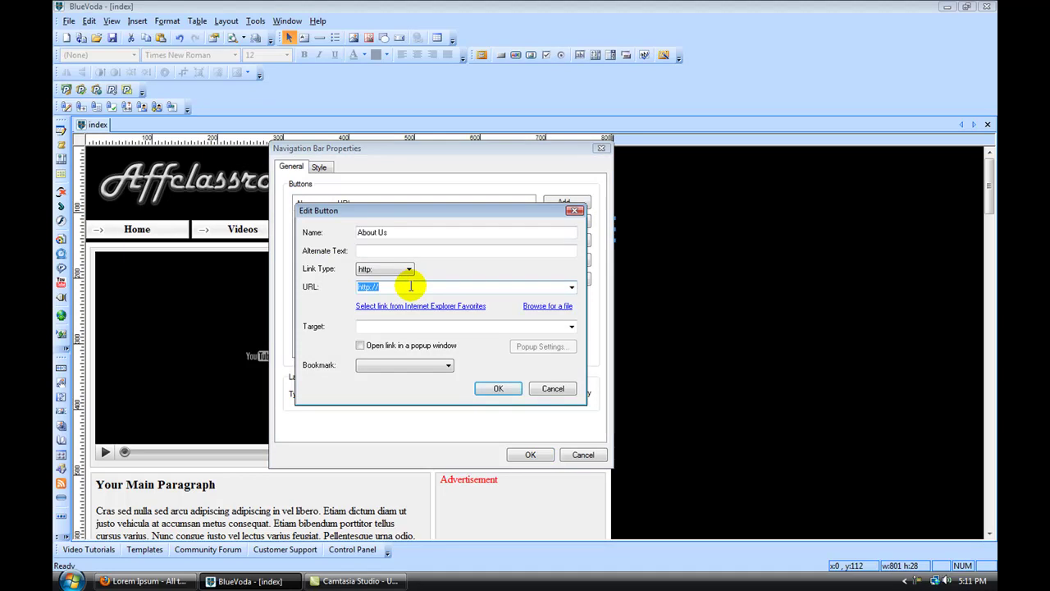
key("ctrl+v")
left_click_drag(485, 287, 450, 287)
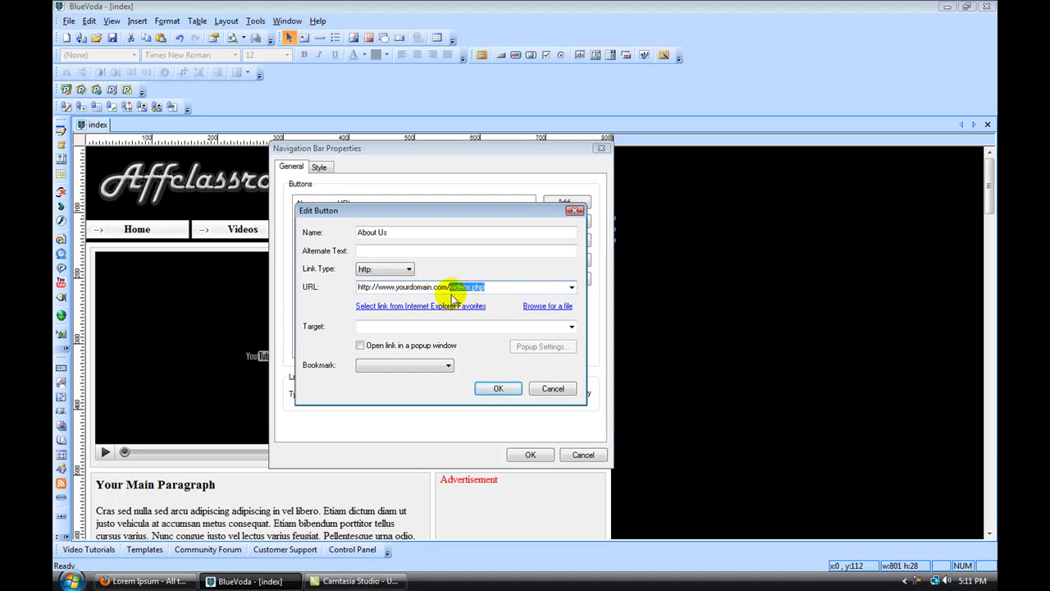
type("about")
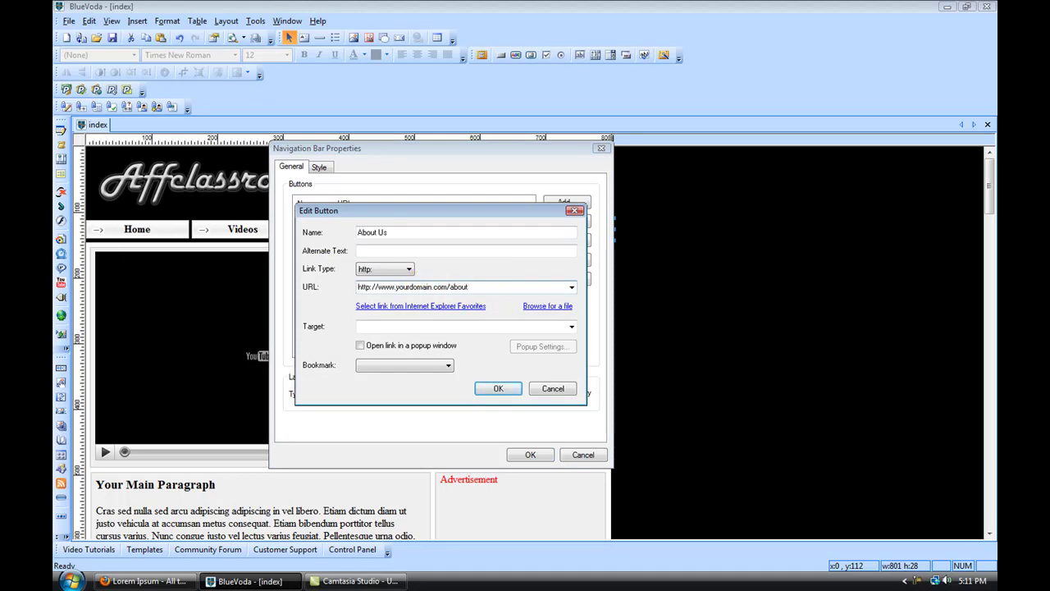
type("-us.php")
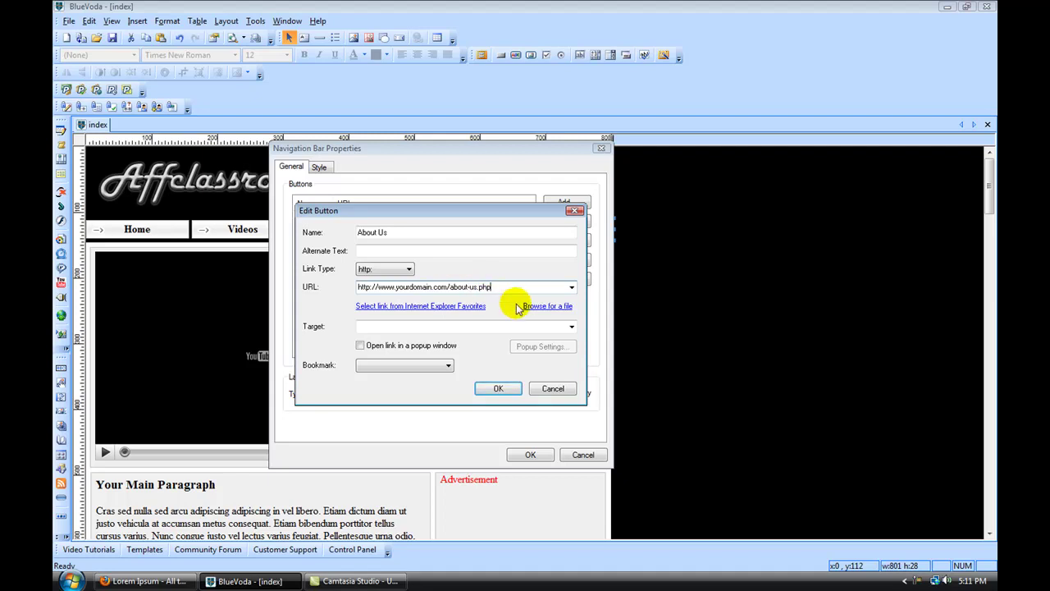
left_click(570, 327)
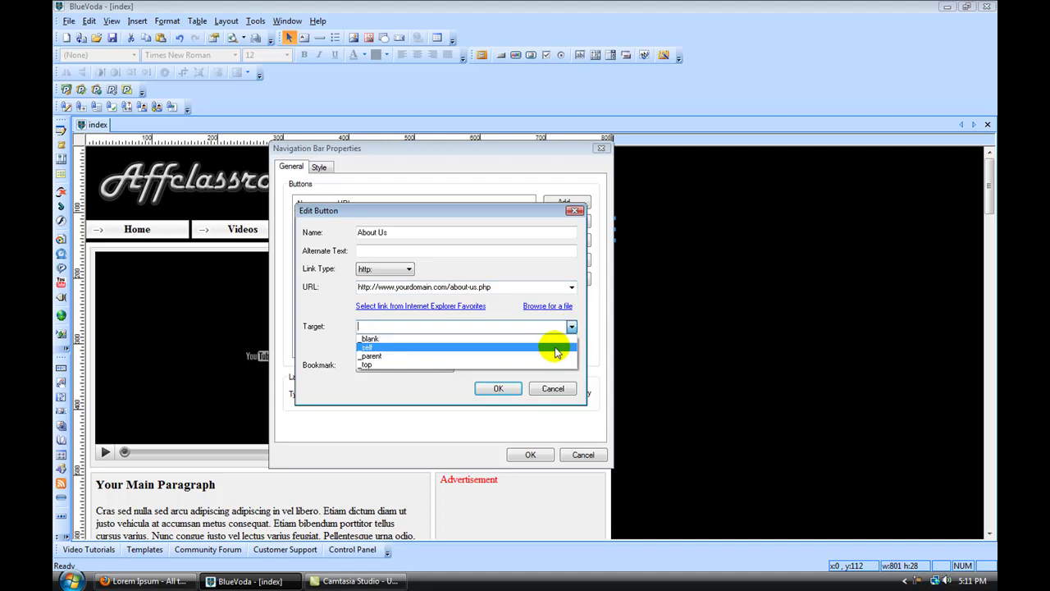
left_click(555, 348)
left_click(500, 389)
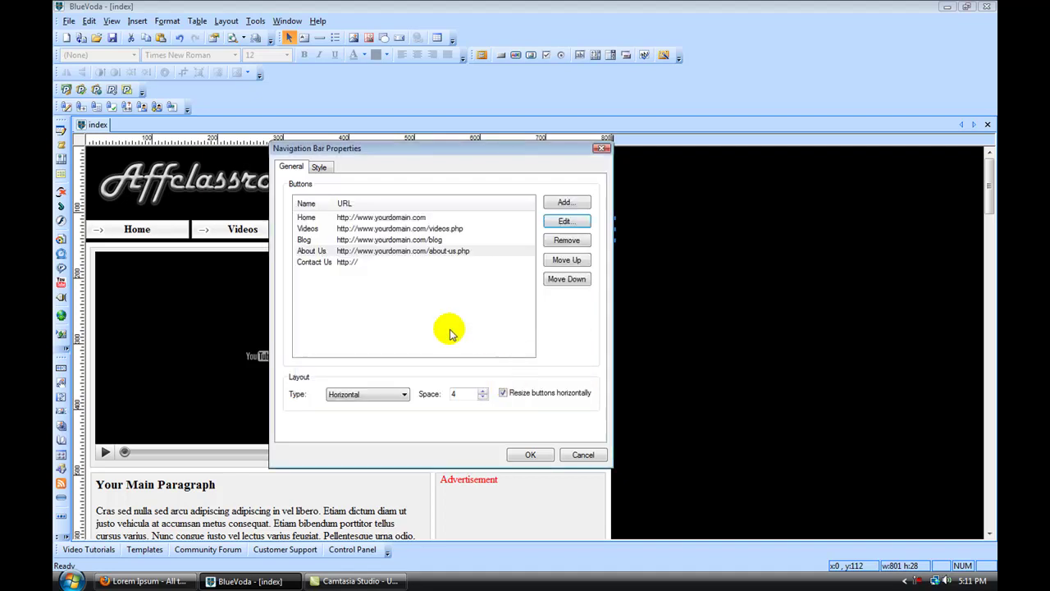
left_click(345, 265)
left_click(566, 221)
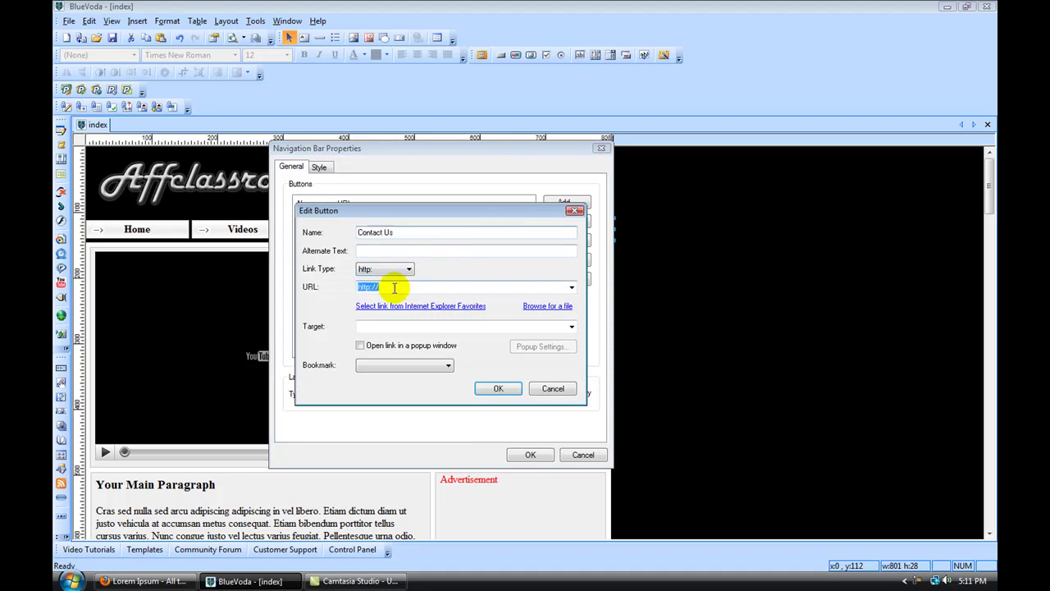
type("http://www.yourdomain.com/videos.php")
left_click_drag(485, 286, 449, 289)
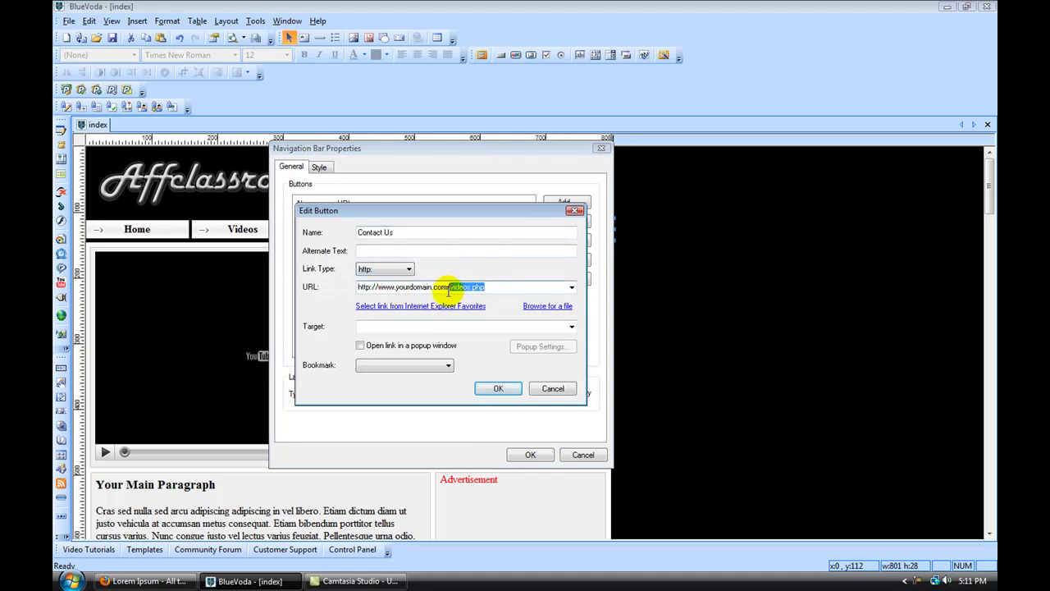
type("contact-u")
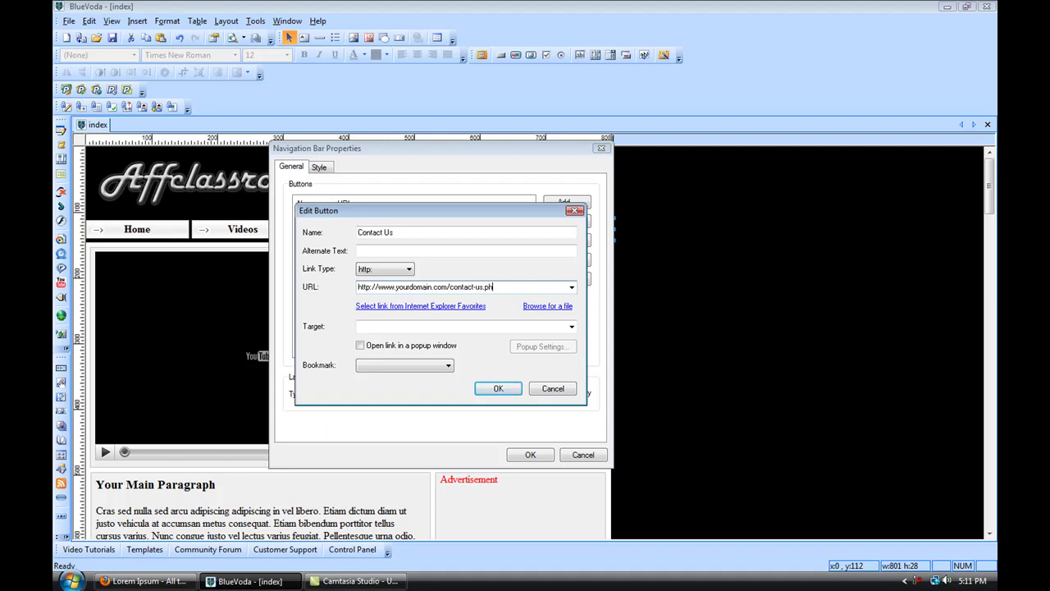
left_click(571, 326)
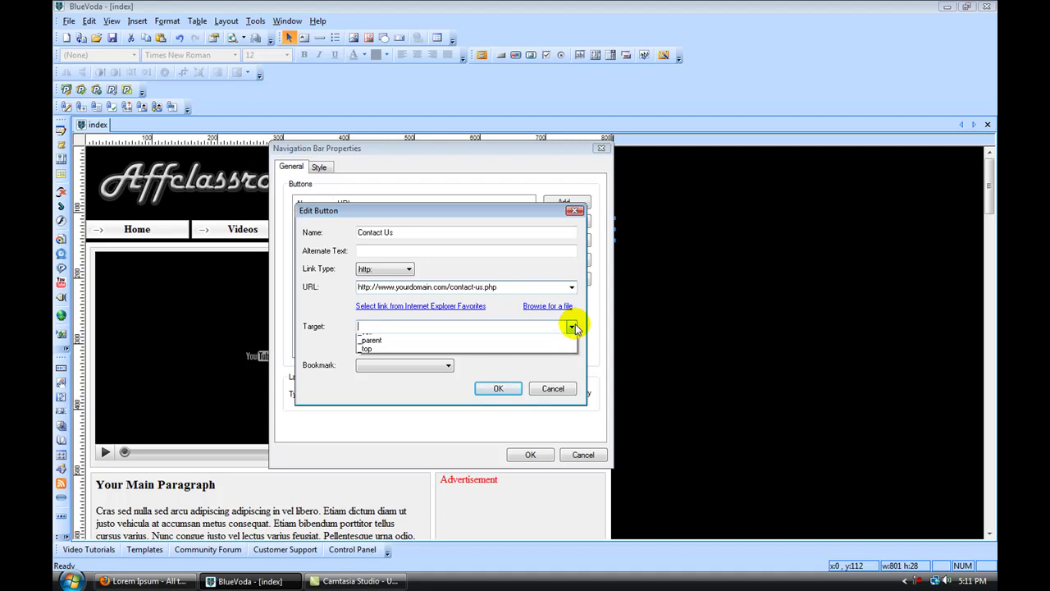
left_click(483, 344)
left_click(498, 389)
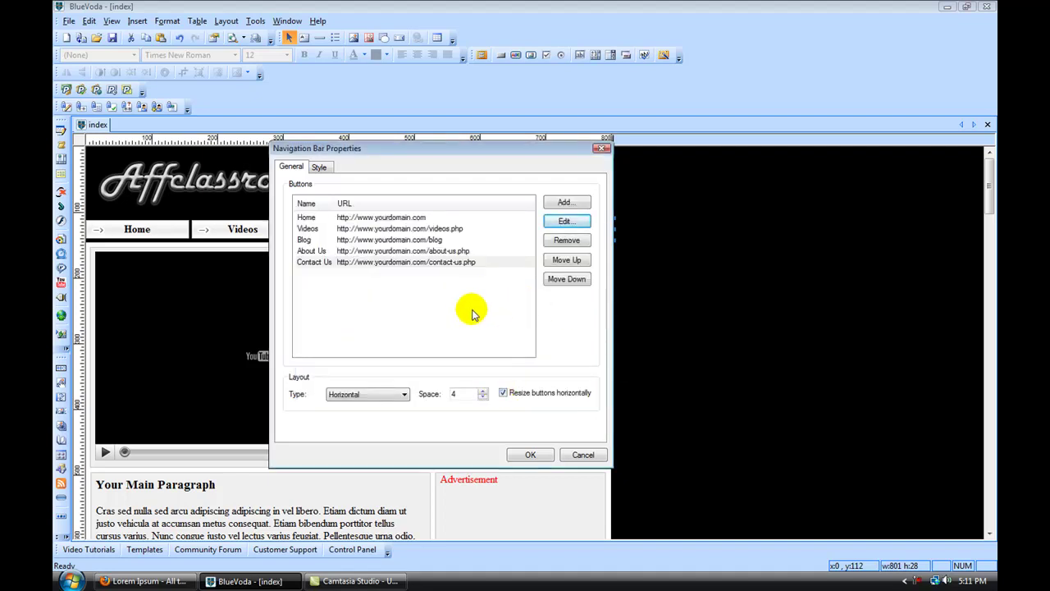
left_click(525, 456)
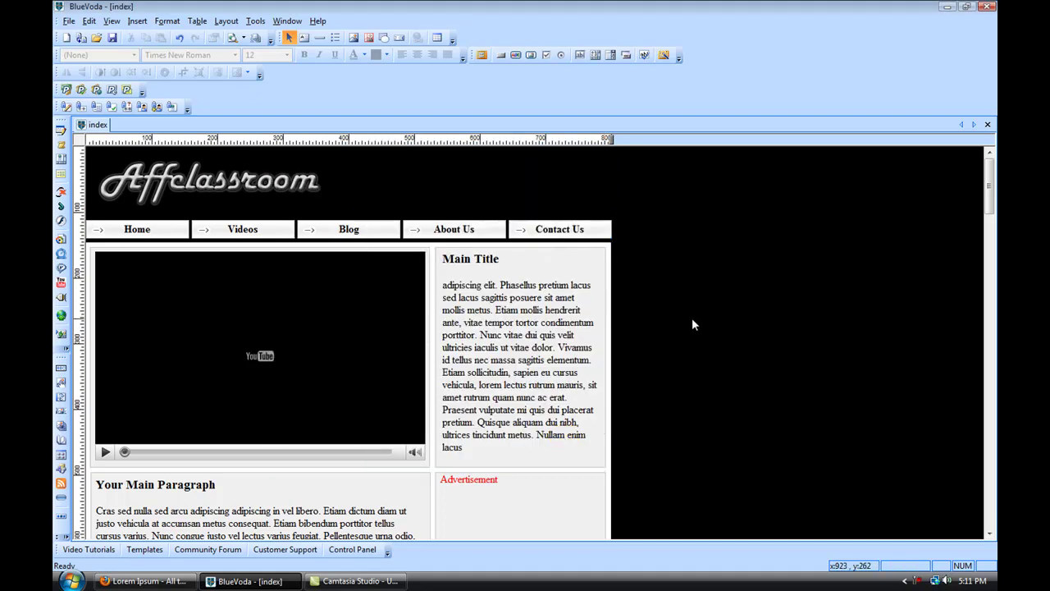
scroll(647, 280, "down", 10)
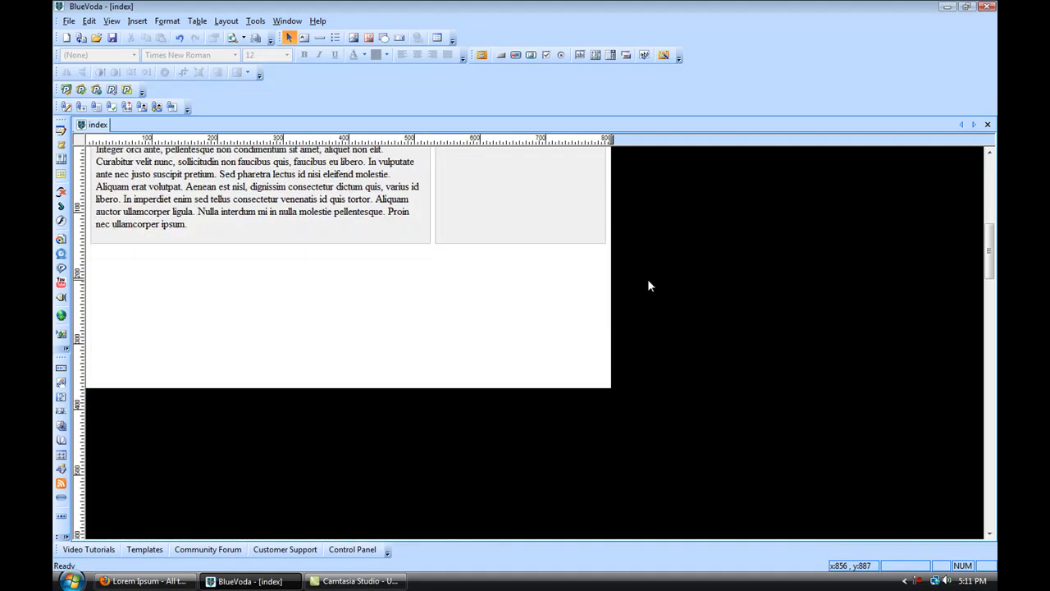
scroll(650, 319, "up", 10)
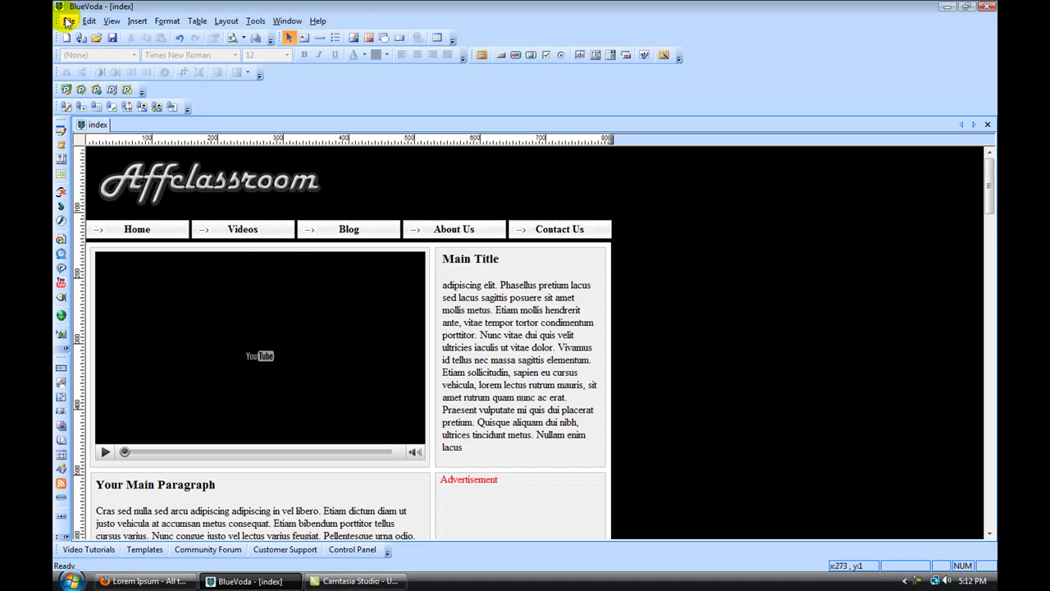
Save the current page under the new file name 'videos'
left_click(65, 22)
left_click(102, 99)
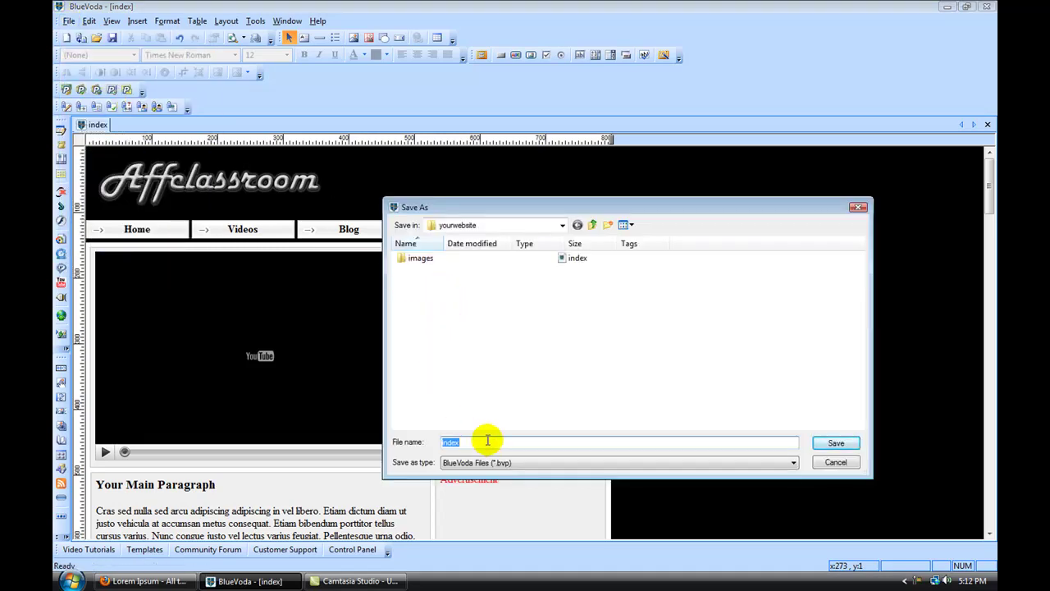
type("videos")
left_click(836, 443)
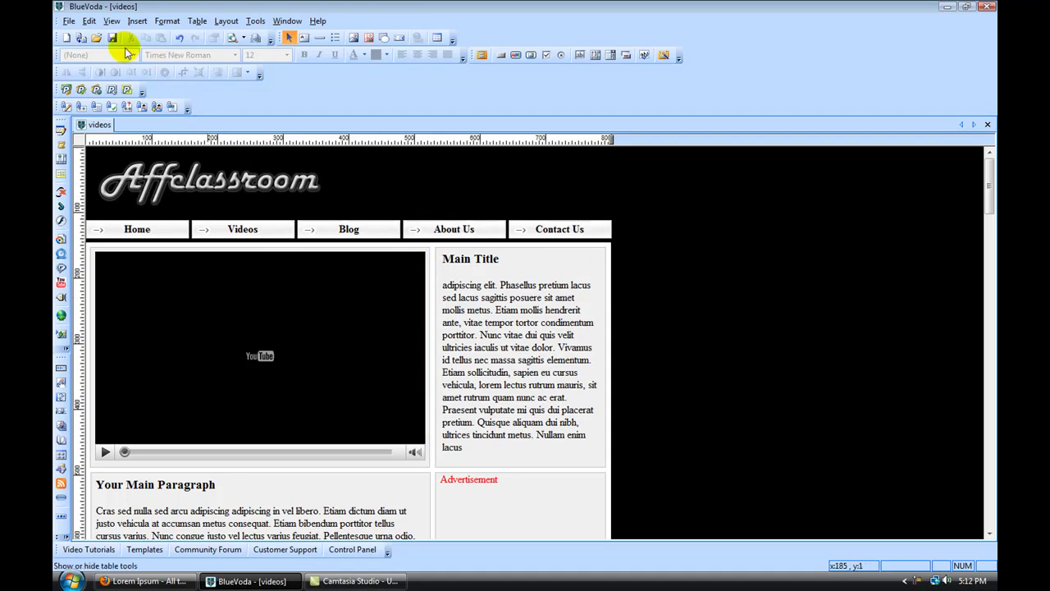
Save the page as a new file named 'about-us'
left_click(69, 21)
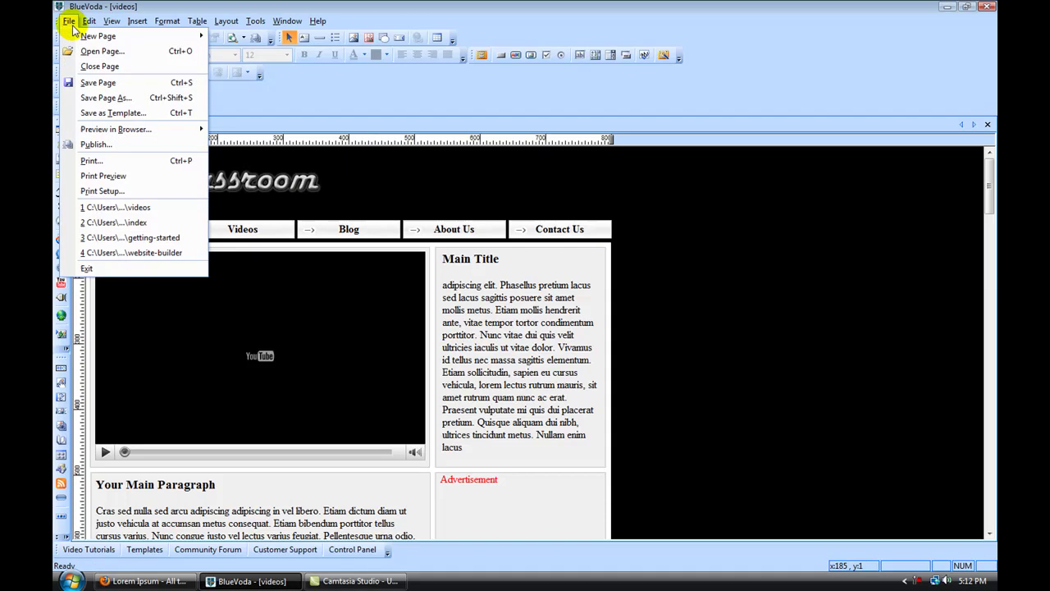
left_click(95, 98)
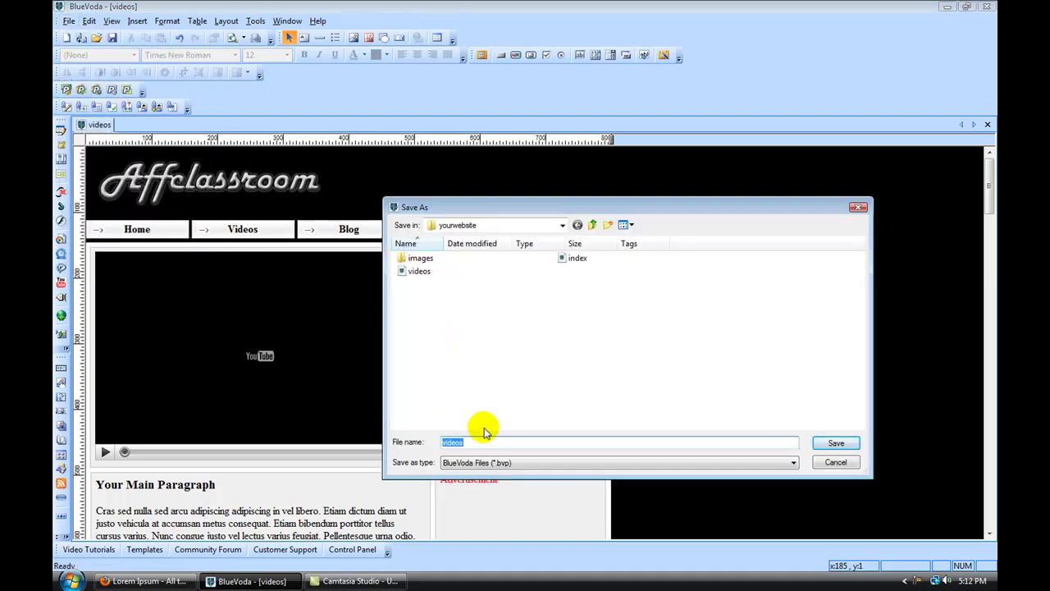
type("about-us")
left_click(829, 443)
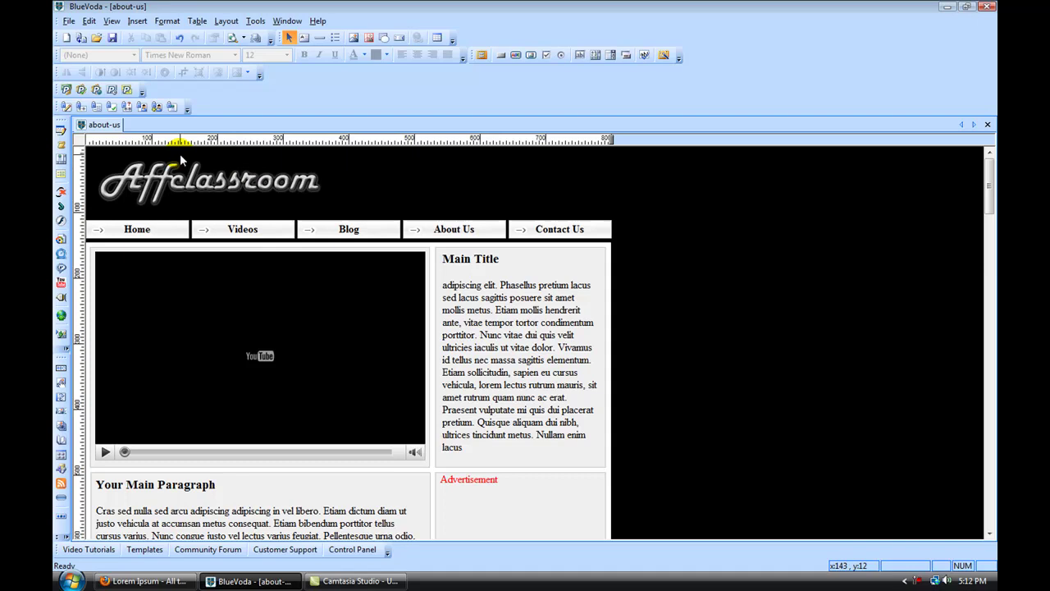
Save the page again as a new file named 'contact-us'
left_click(69, 20)
left_click(133, 105)
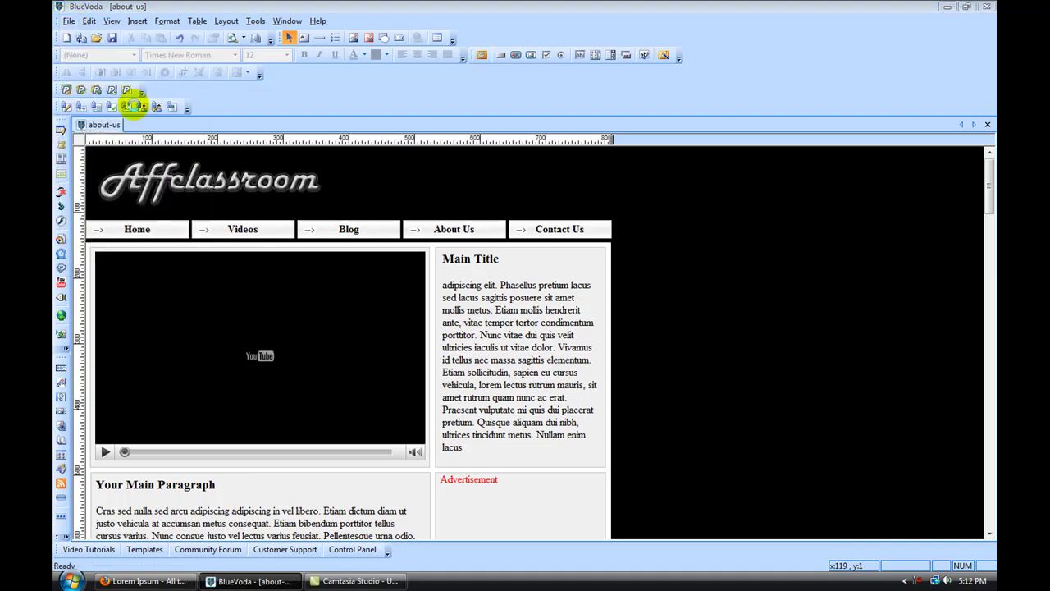
type("contact-us")
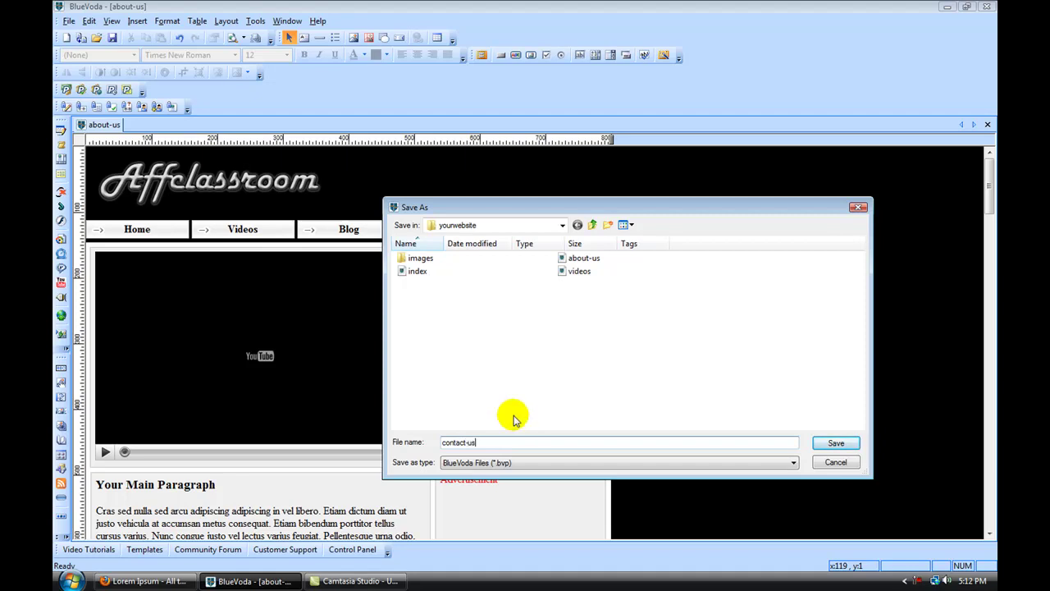
left_click(835, 443)
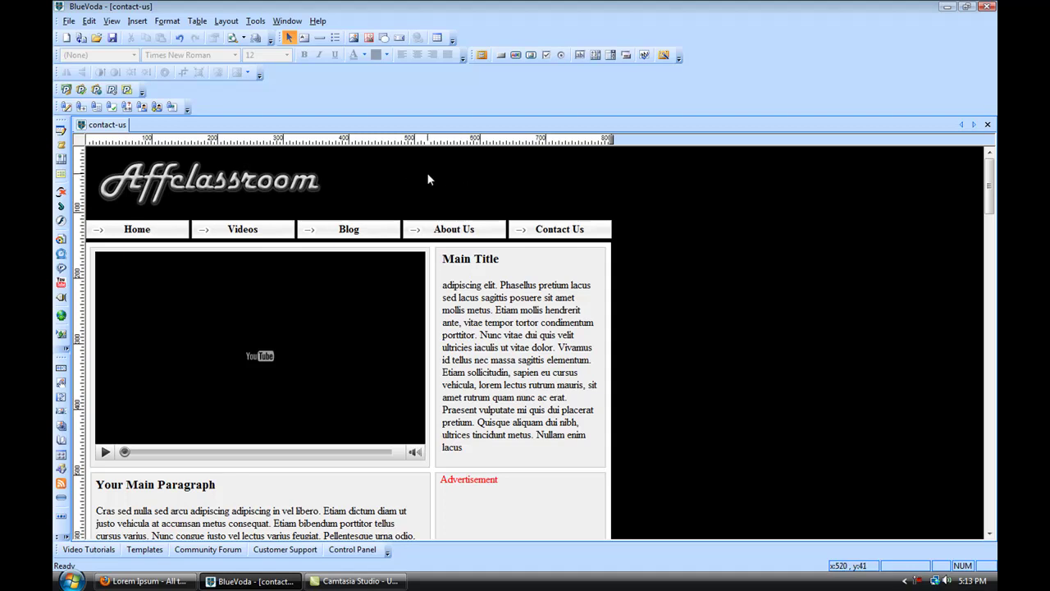
left_click(543, 220)
Open the index page from the yourwebsite folder
left_click(70, 22)
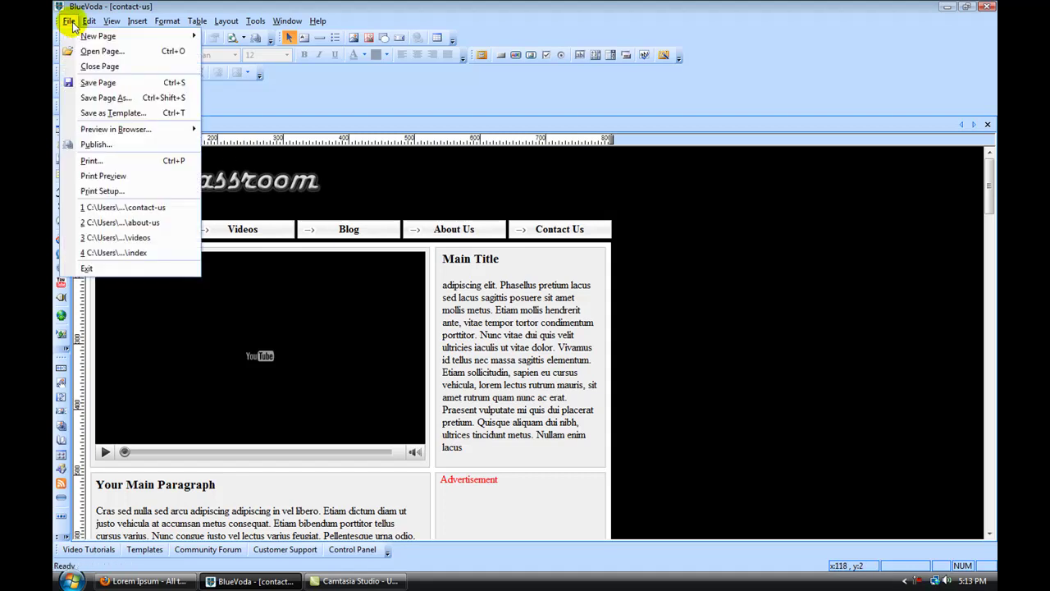
left_click(97, 54)
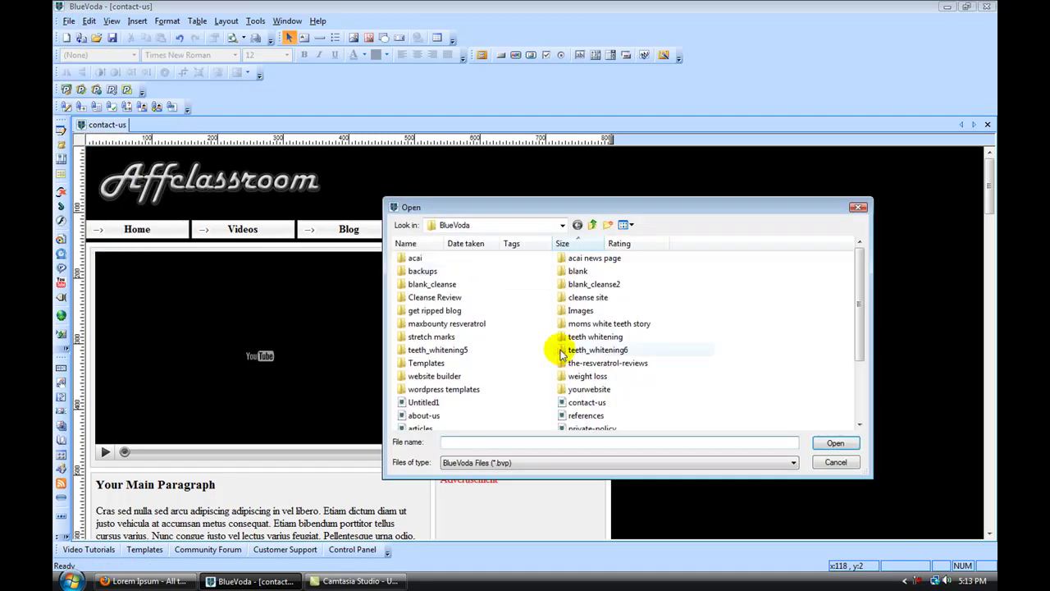
double_click(595, 390)
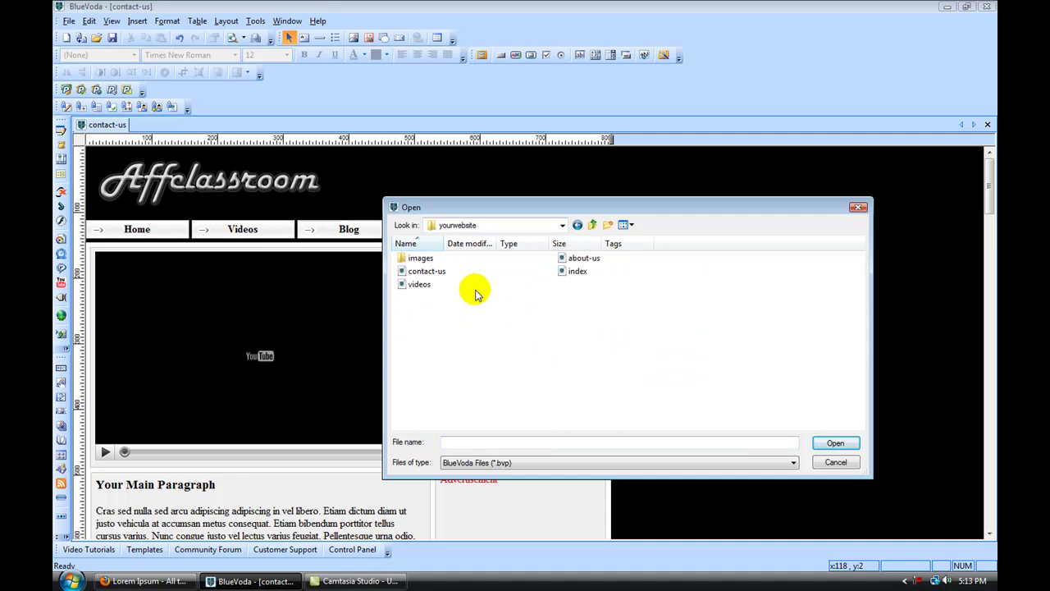
double_click(577, 271)
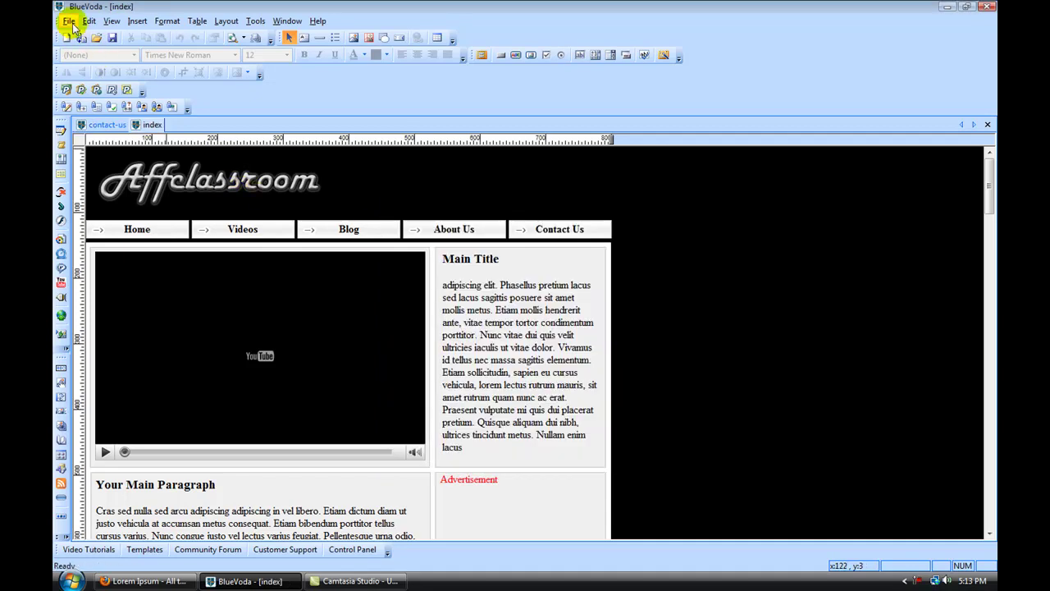
Open the about-us page from the yourwebsite folder
left_click(69, 20)
left_click(104, 52)
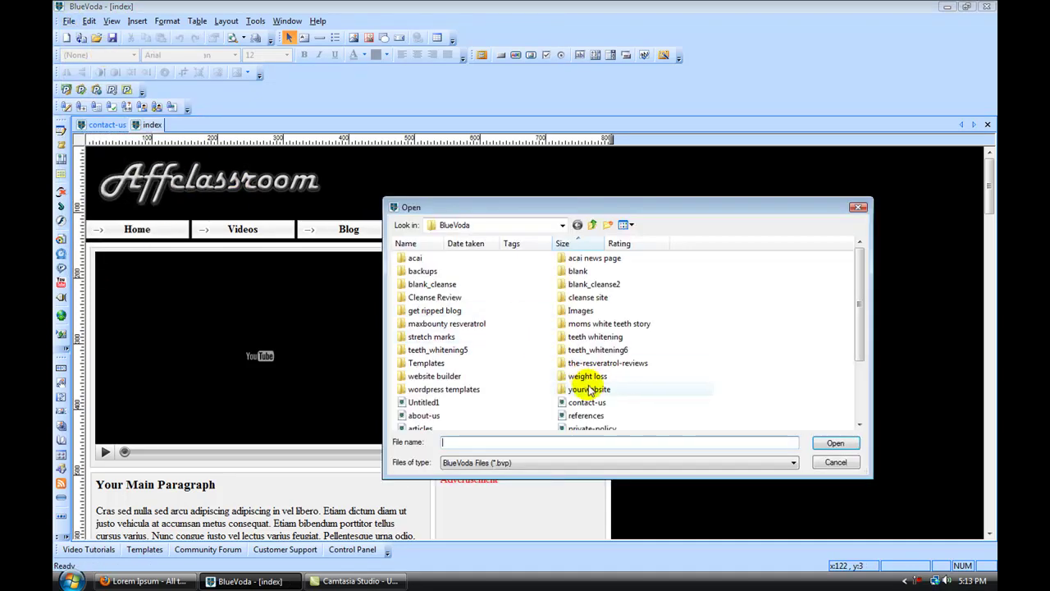
double_click(589, 380)
double_click(583, 258)
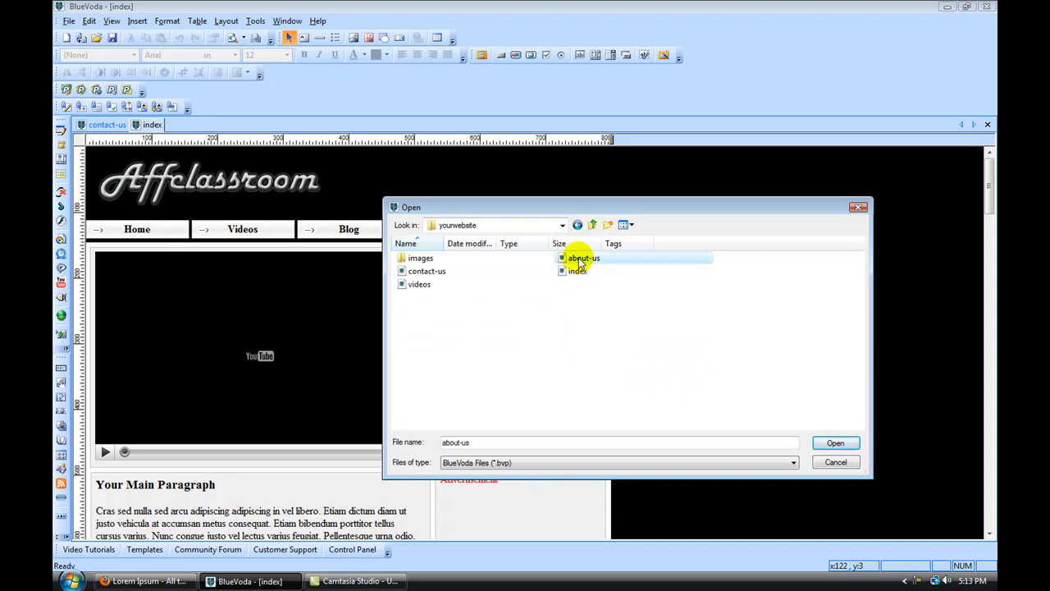
Open the videos page from the yourwebsite folder
left_click(69, 20)
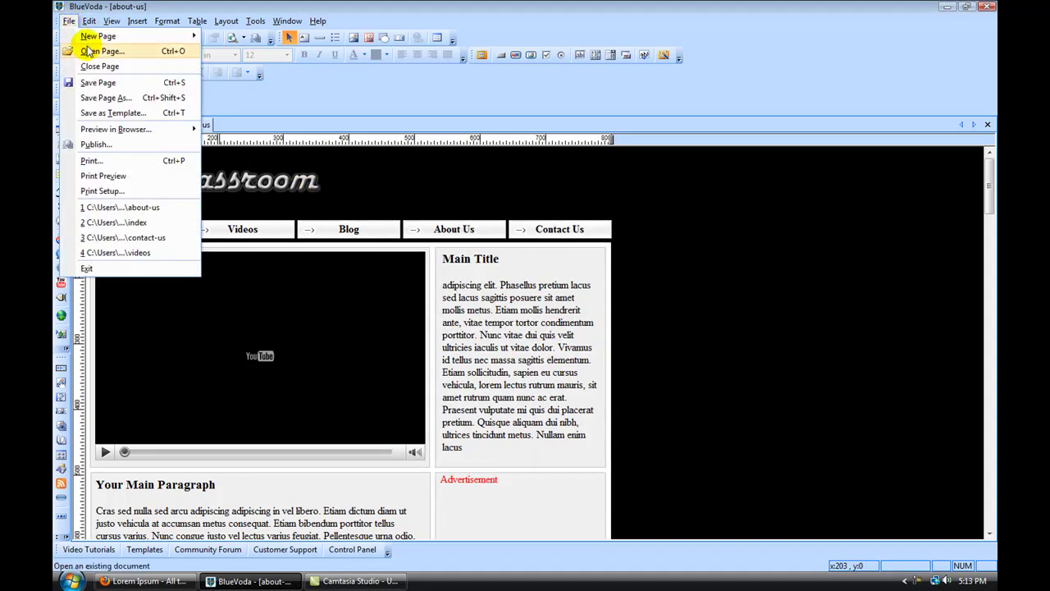
left_click(49, 52)
scroll(599, 353, "down", 2)
double_click(589, 325)
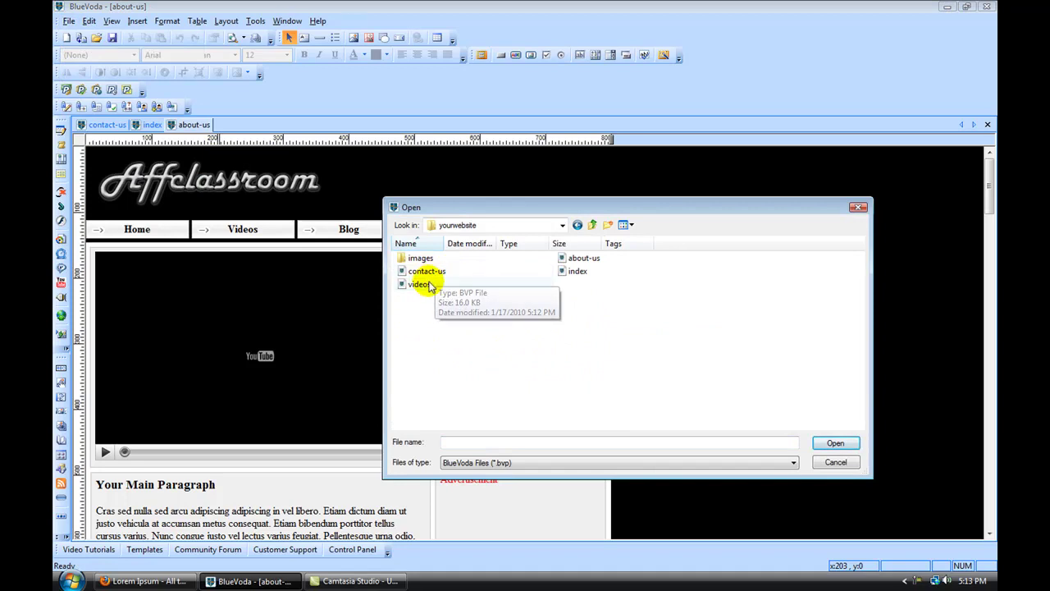
double_click(423, 284)
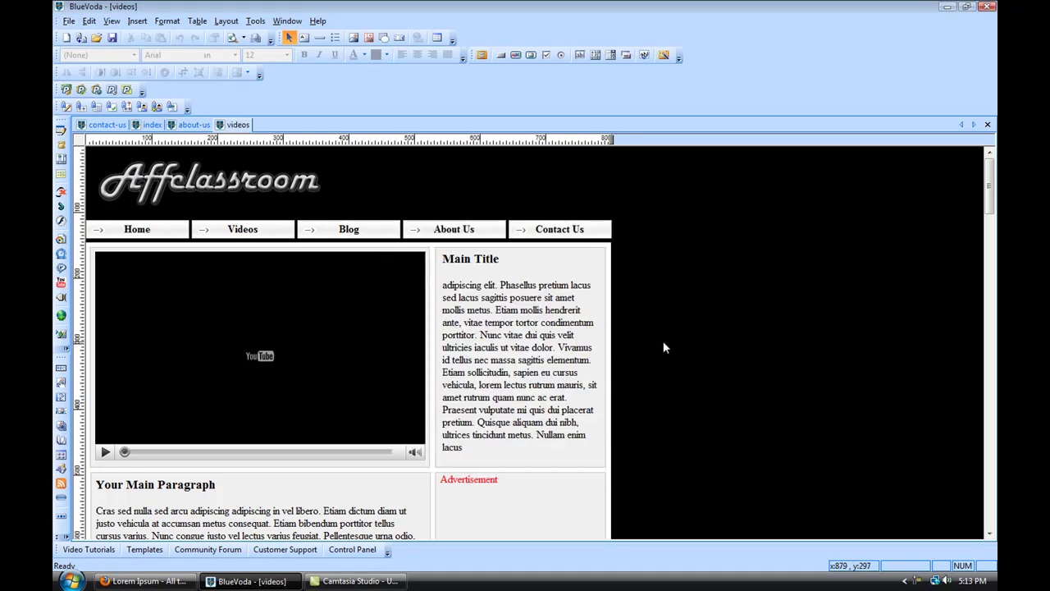
Shorten the index page to a height of 906, then switch to the about-us page
left_click(141, 127)
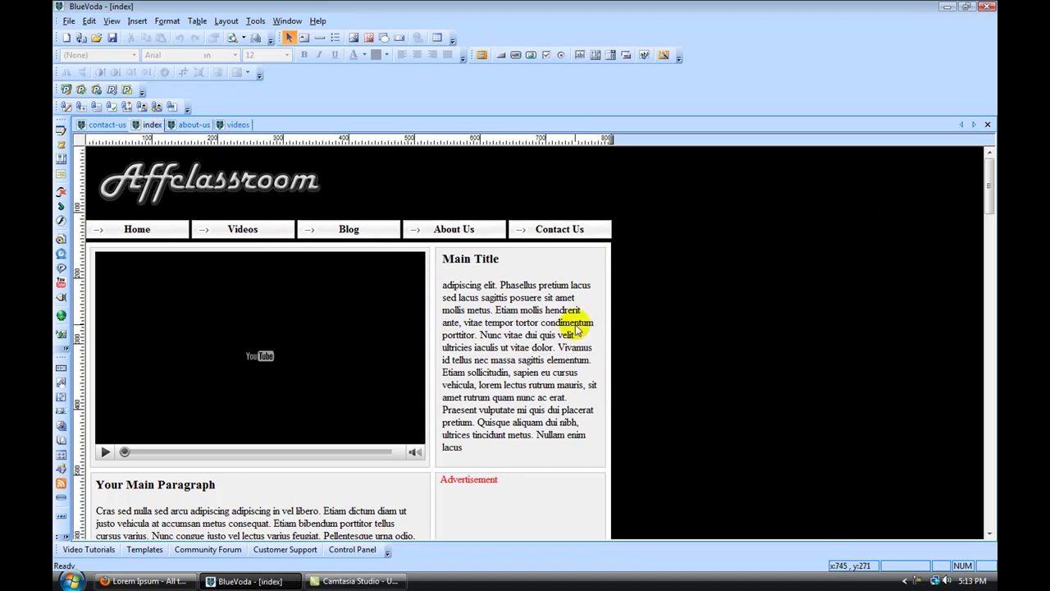
scroll(576, 328, "down", 8)
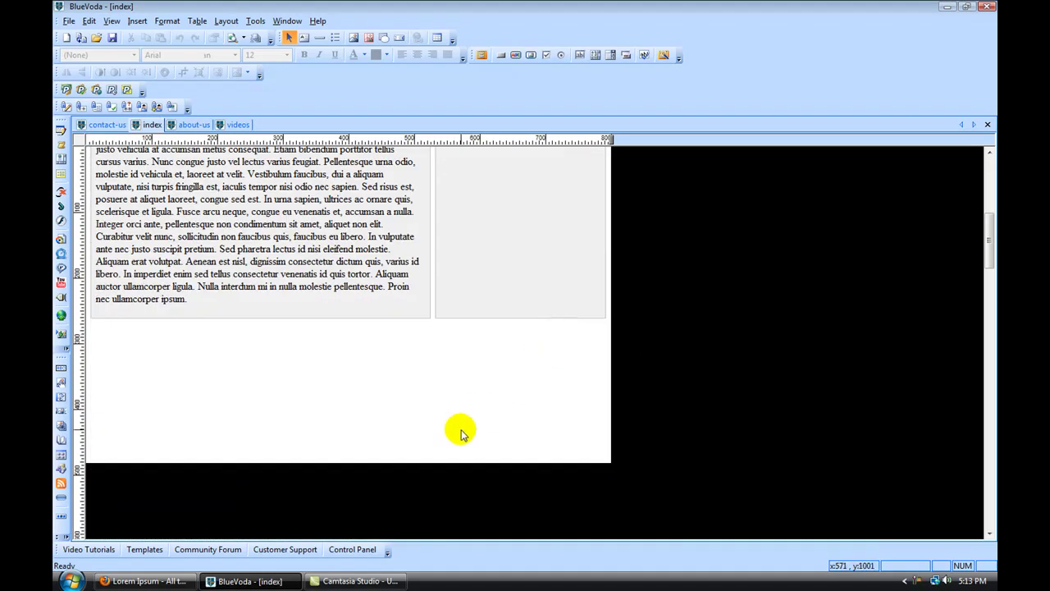
left_click_drag(347, 462, 344, 343)
scroll(681, 382, "up", 8)
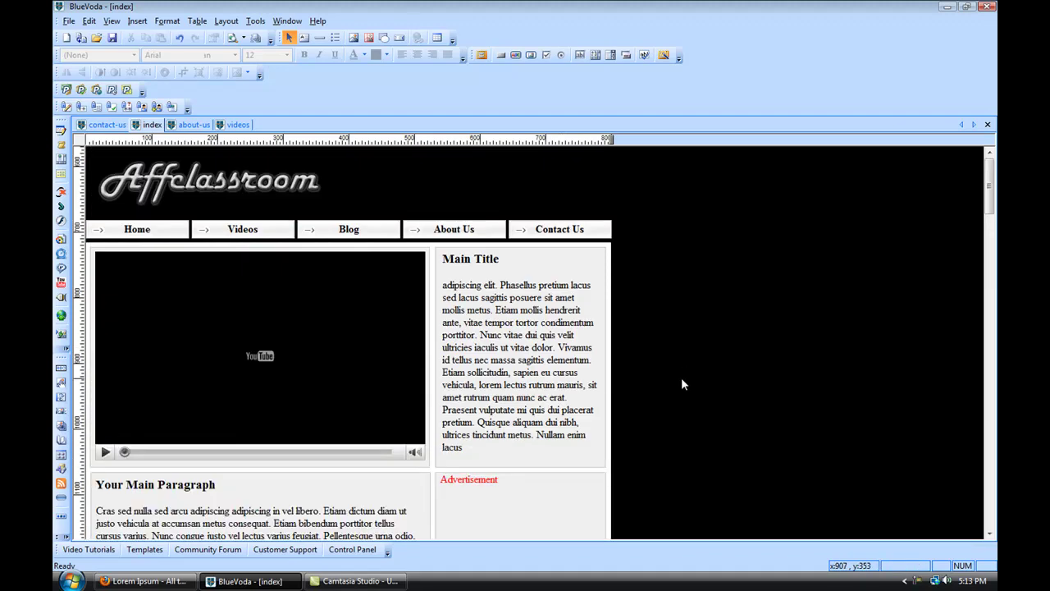
left_click(191, 128)
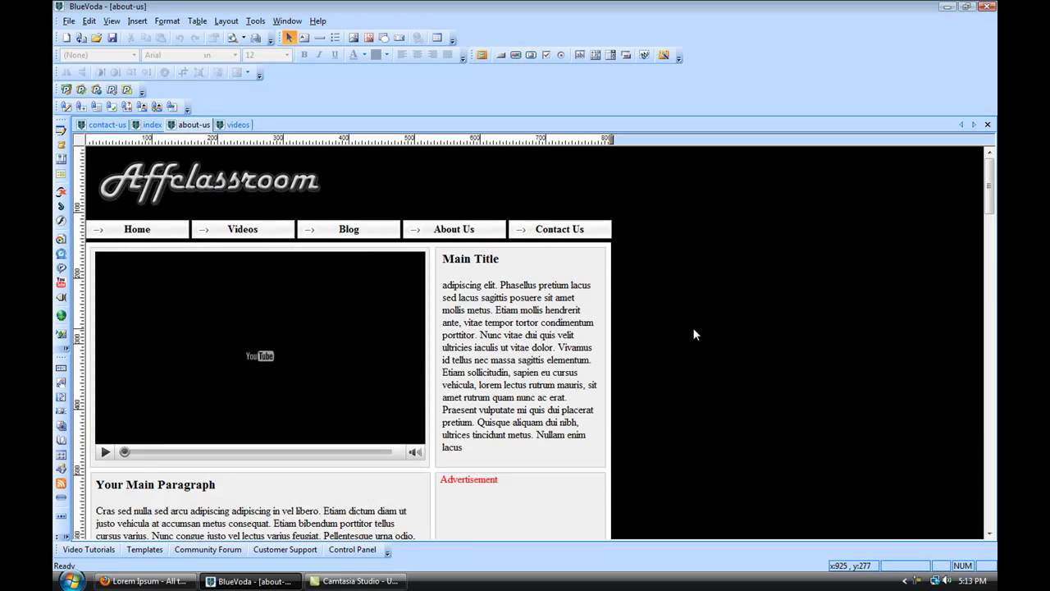
scroll(694, 334, "down", 1)
Cut the Main Title text block and the grey right-hand panel from the about-us page
scroll(694, 334, "down", 2)
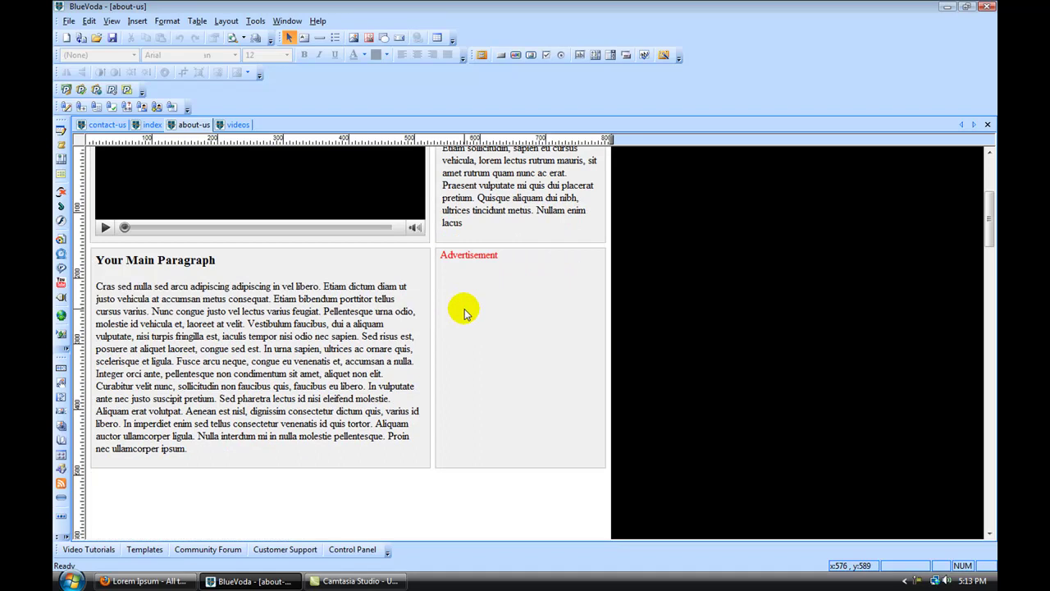
scroll(504, 504, "up", 3)
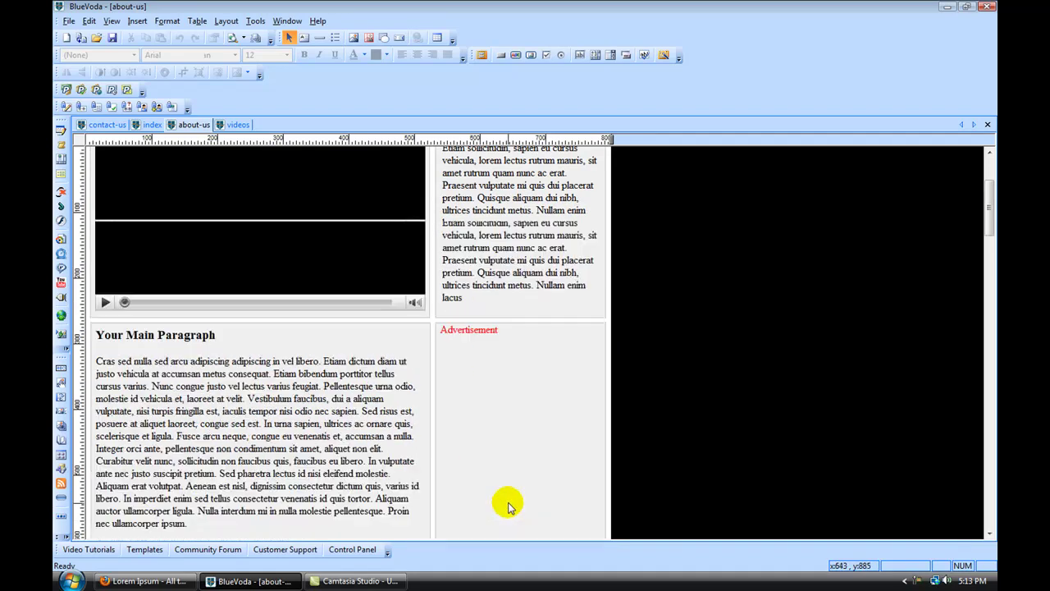
left_click(485, 313)
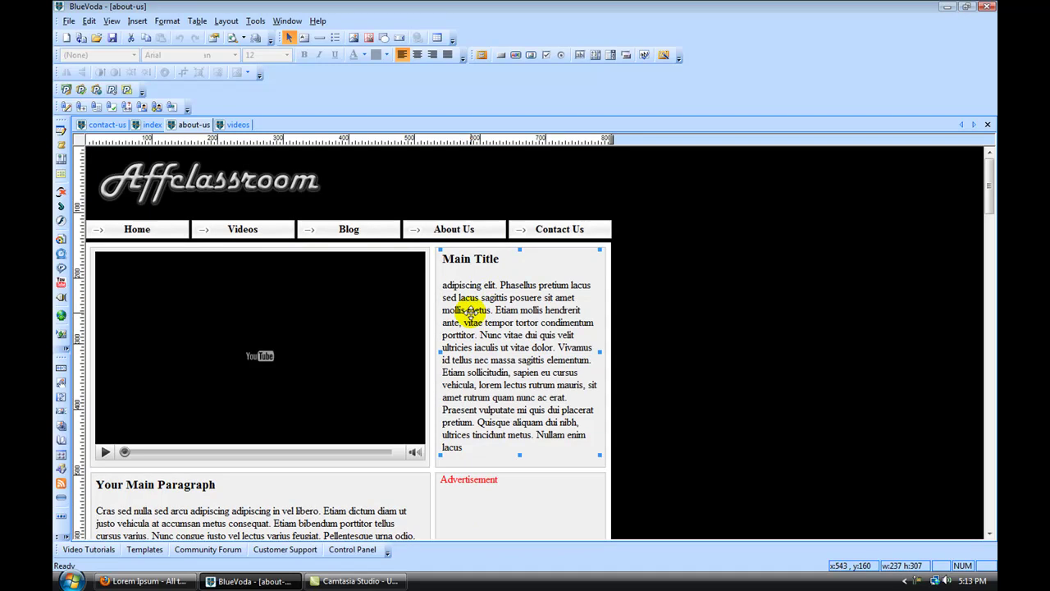
right_click(481, 297)
left_click(497, 306)
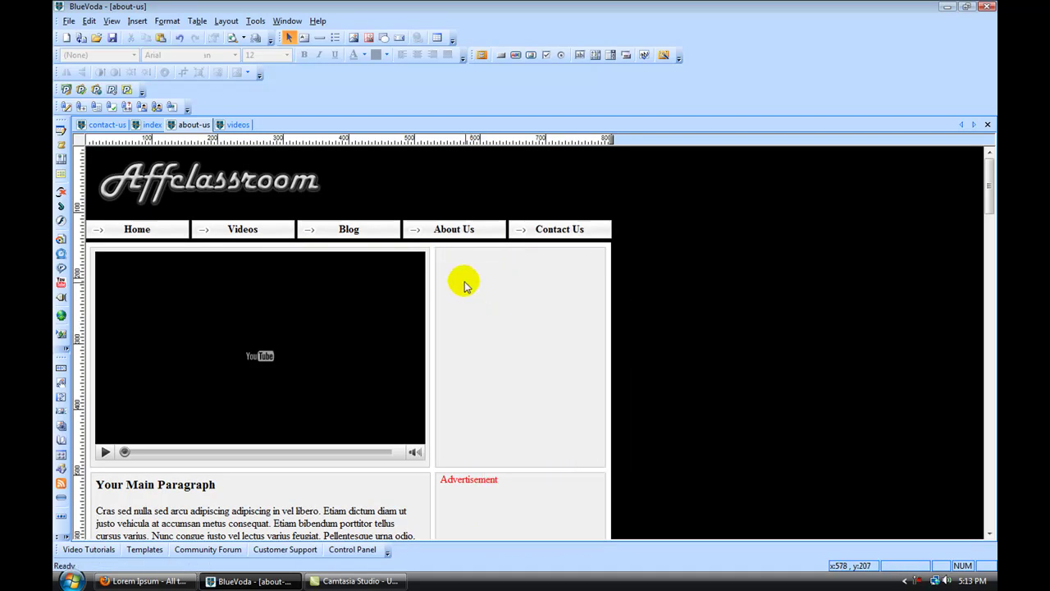
right_click(436, 260)
left_click(447, 268)
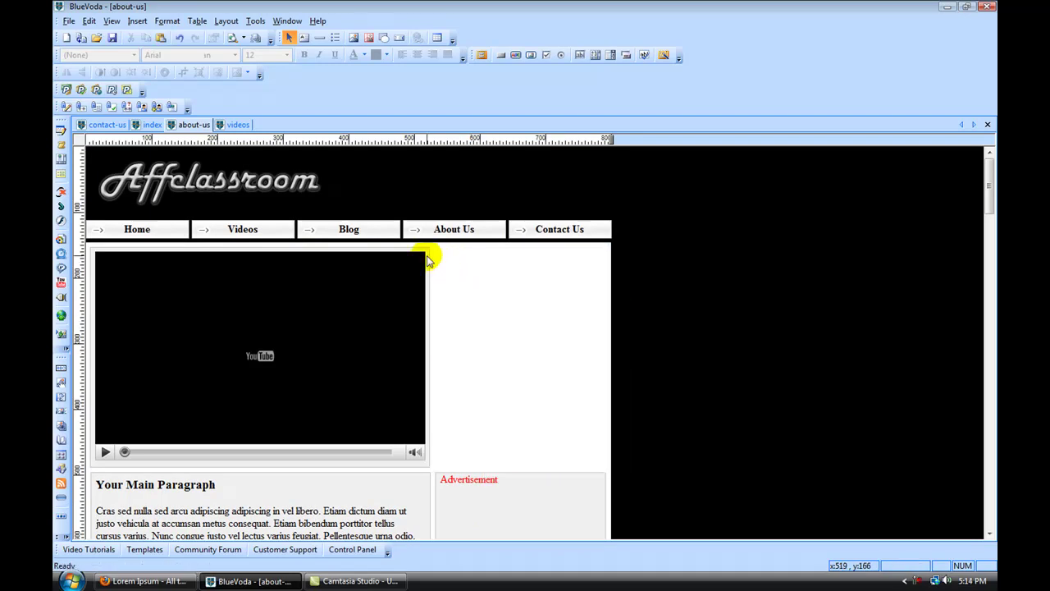
Remove the YouTube video object from the page
left_click(426, 257)
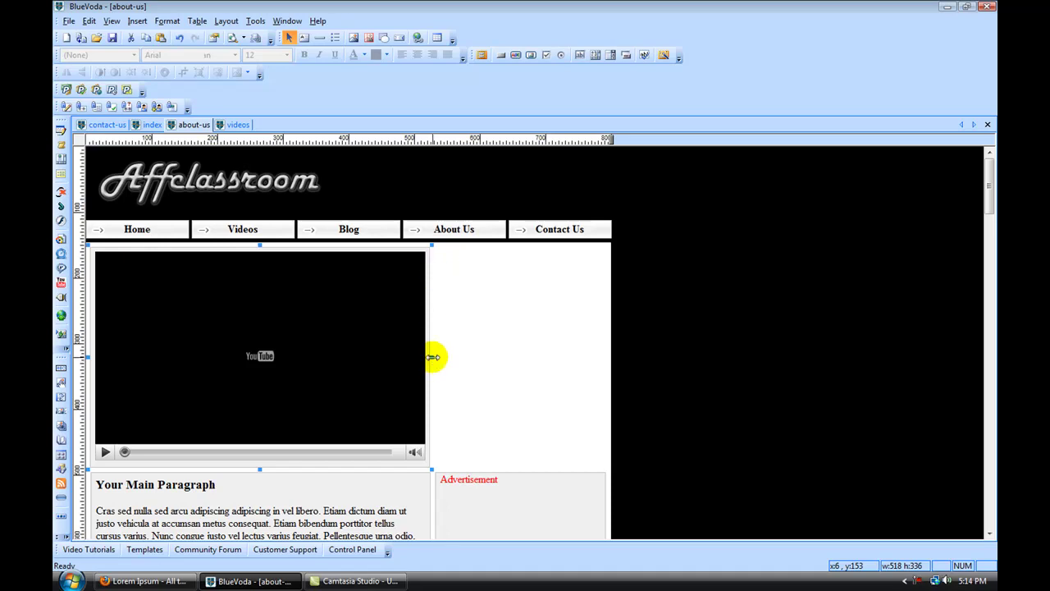
left_click_drag(433, 357, 667, 369)
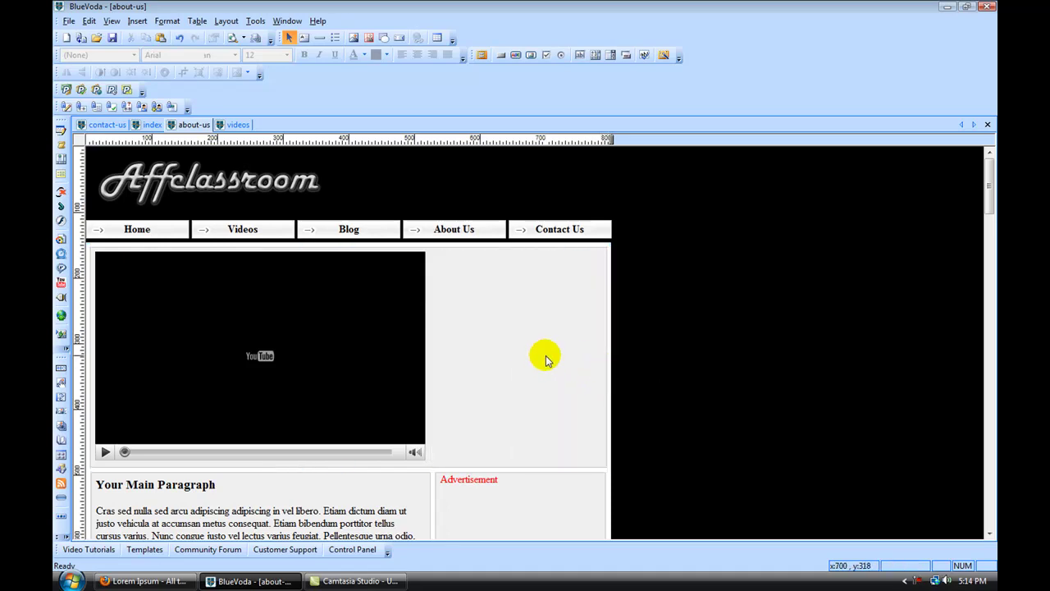
right_click(415, 333)
left_click(410, 339)
Cut the Advertisement text and right-column box, then move the main paragraph under the navigation bar
scroll(416, 435, "down", 3)
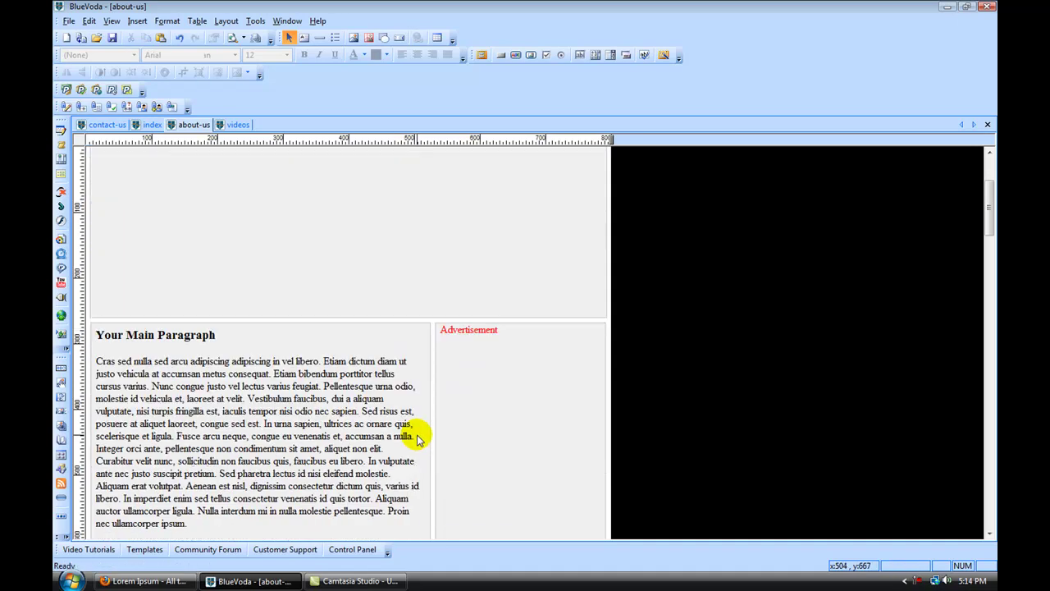
right_click(478, 329)
left_click(489, 336)
right_click(462, 330)
left_click(471, 340)
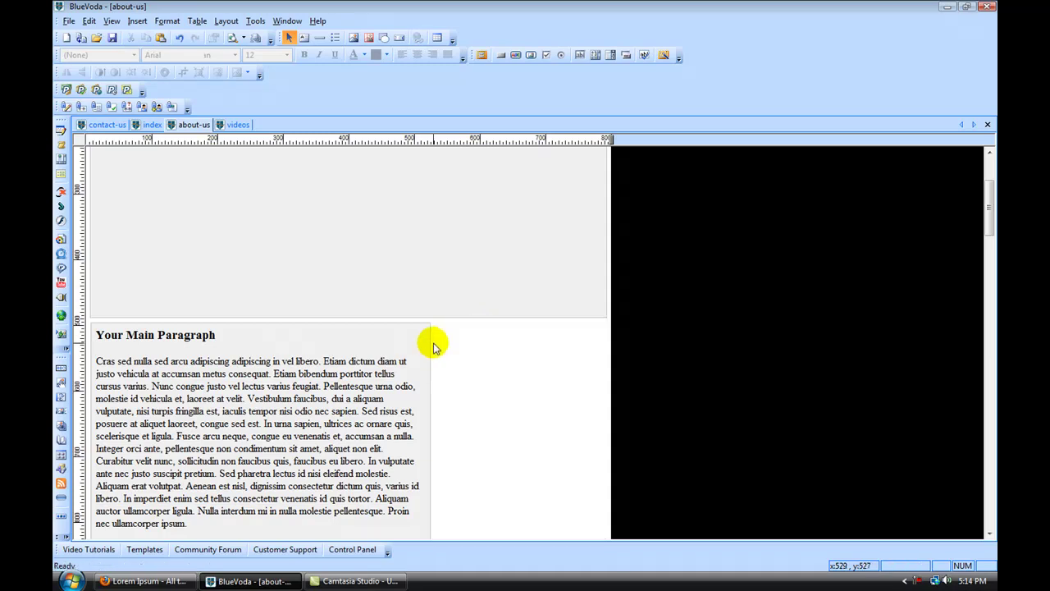
left_click_drag(246, 408, 217, 363)
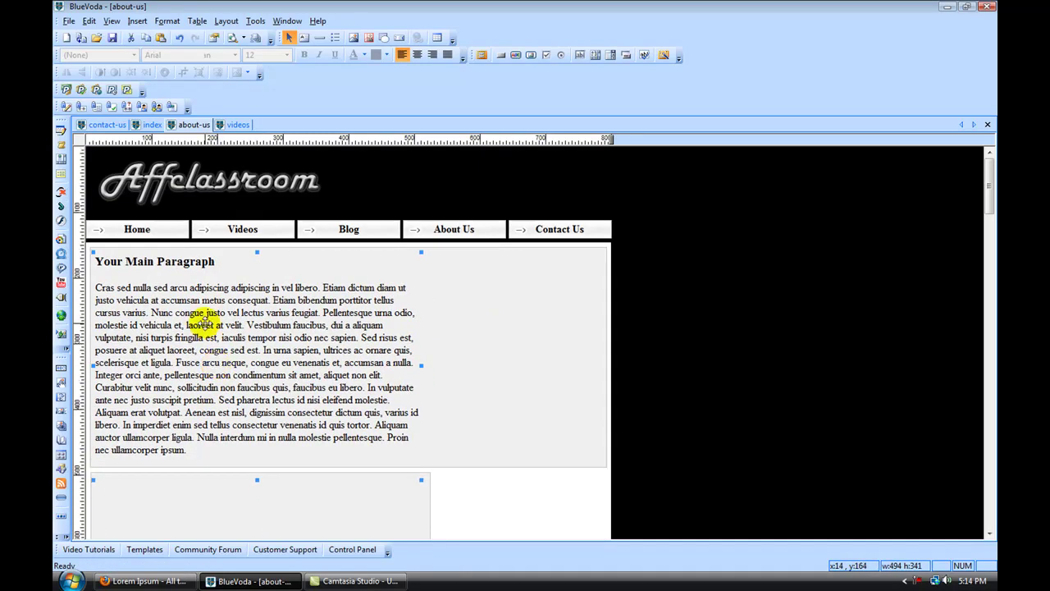
Delete the 'Your Main Paragraph' heading so the box reads About Us, and widen it to page width
double_click(197, 262)
left_click_drag(216, 261, 92, 261)
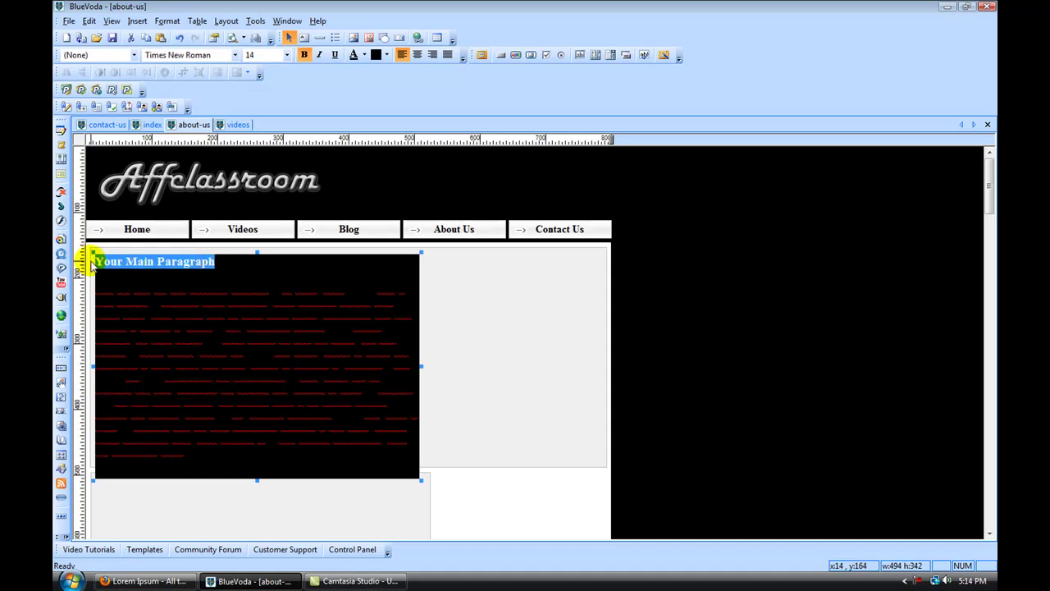
key("Delete")
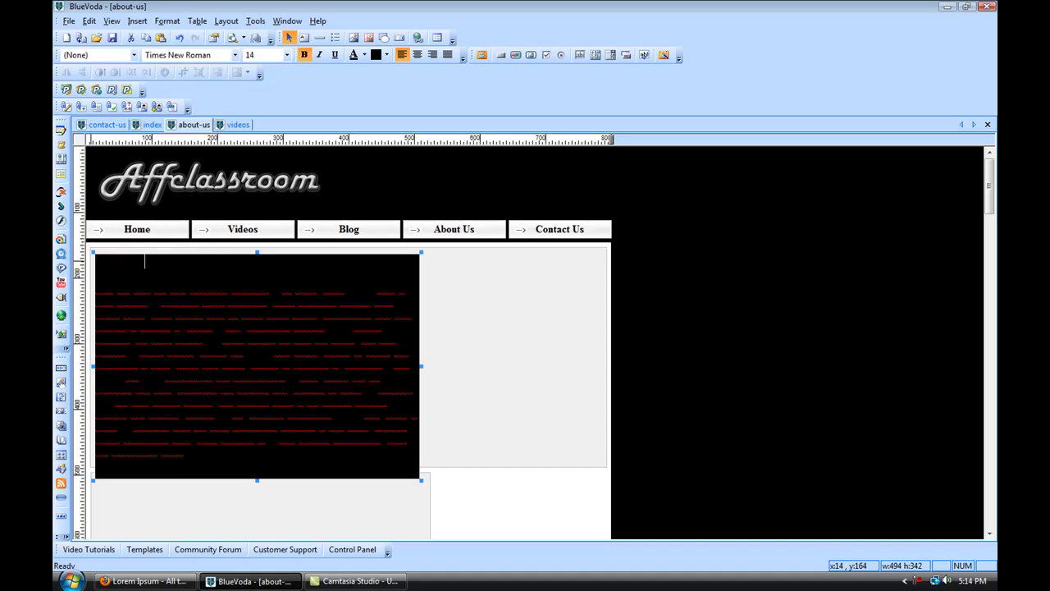
left_click(104, 249)
left_click(420, 367)
left_click_drag(420, 367, 594, 364)
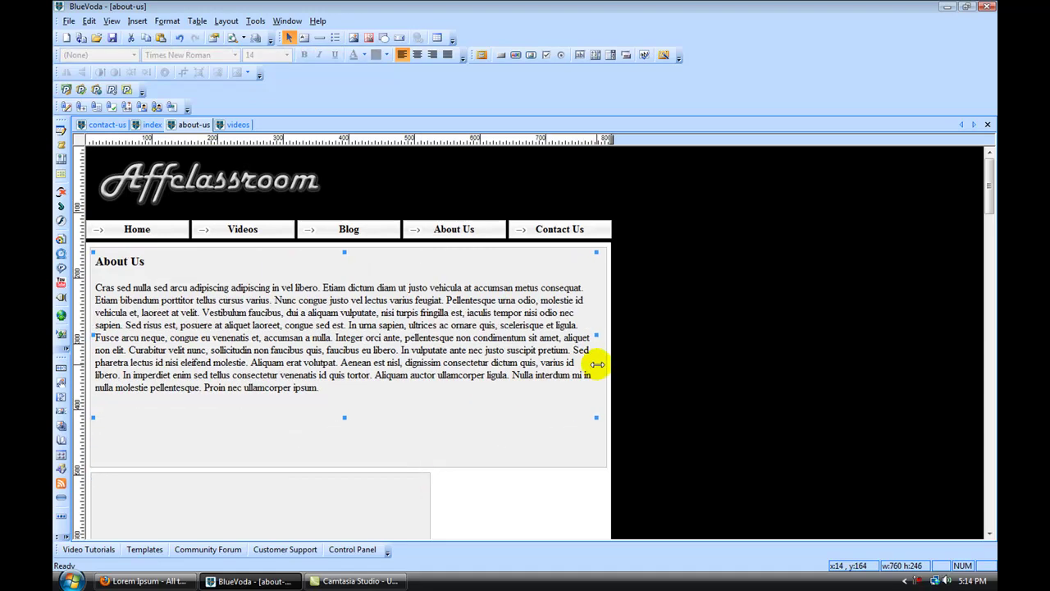
Remove the empty lower box and shorten the page height to 595, then 355
scroll(333, 430, "down", 3)
left_click(333, 430)
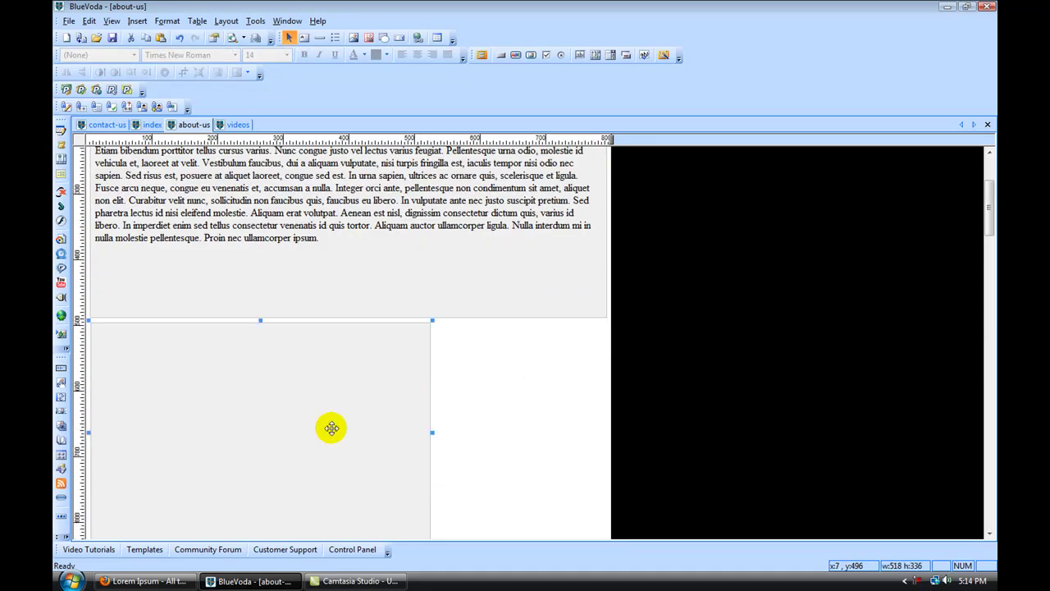
right_click(365, 432)
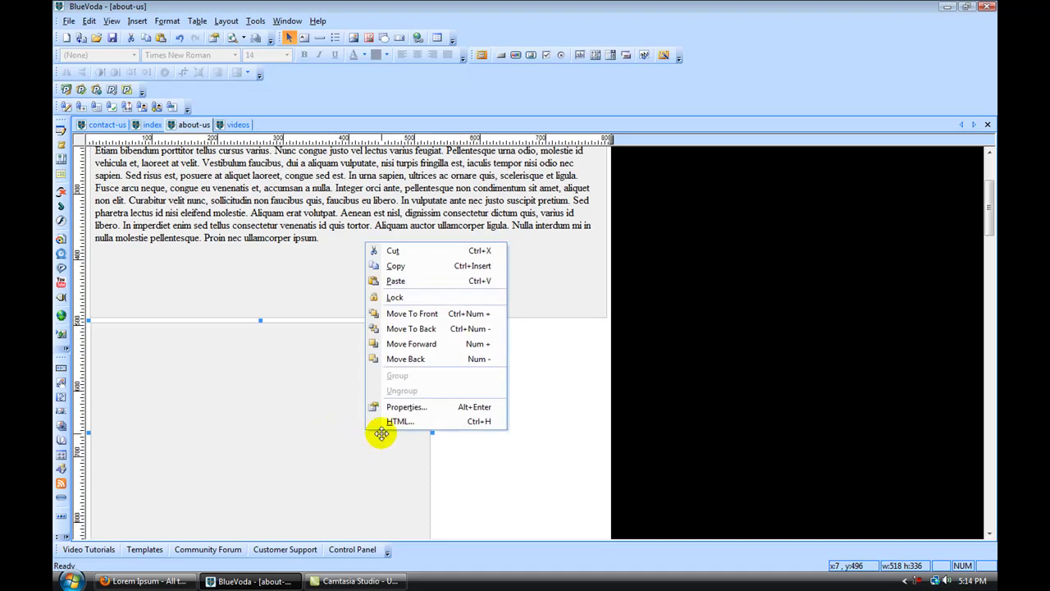
left_click(373, 249)
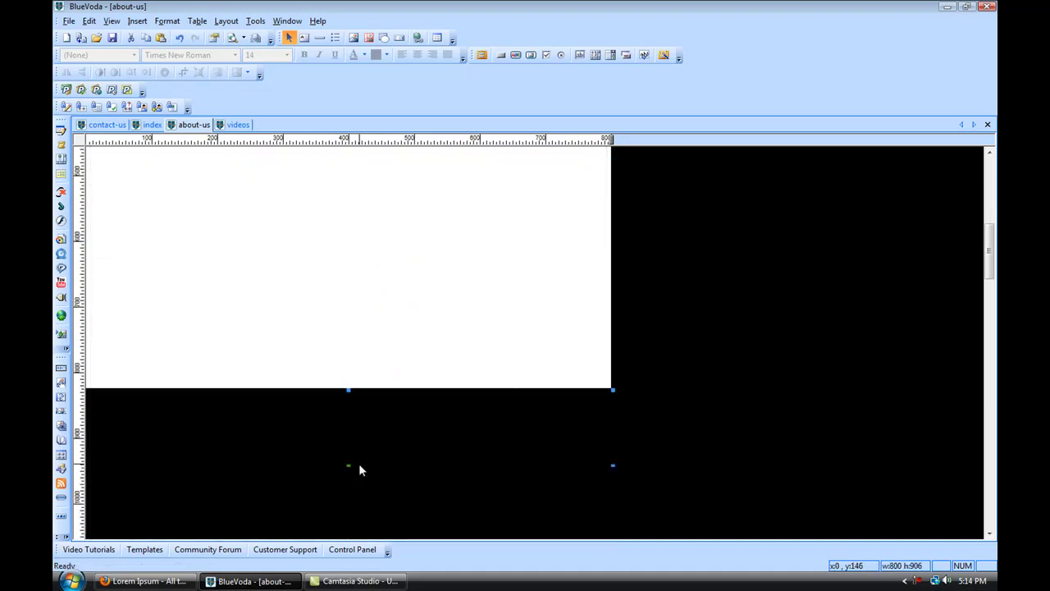
left_click_drag(348, 389, 345, 178)
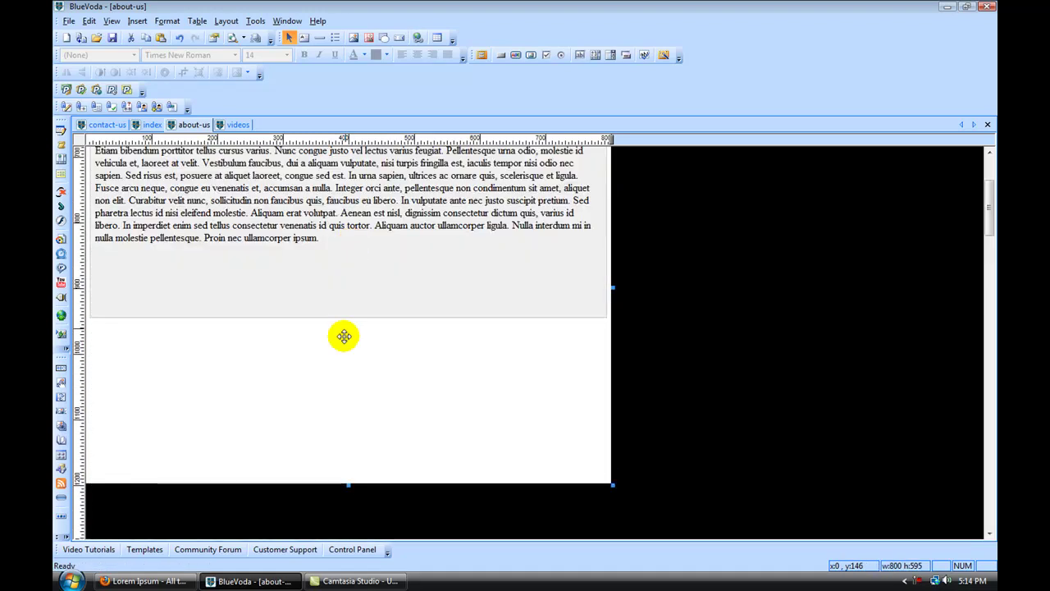
left_click_drag(349, 483, 348, 325)
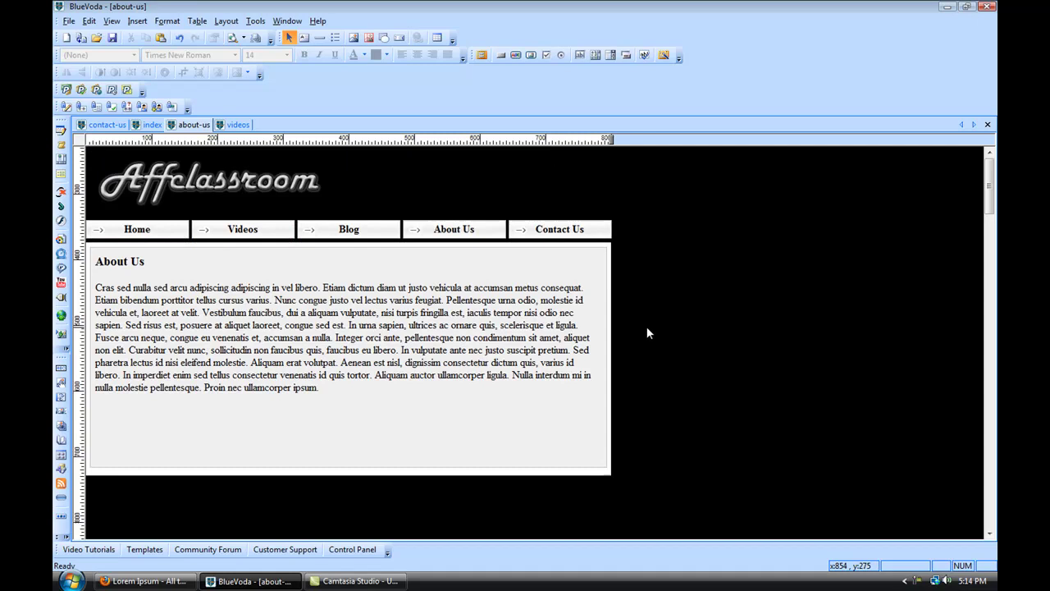
In Page Properties, replace 'Call to action & Main Keyword' so the title reads 'Yourdomain.com | About Us'
left_click(529, 298)
right_click(644, 278)
left_click(699, 335)
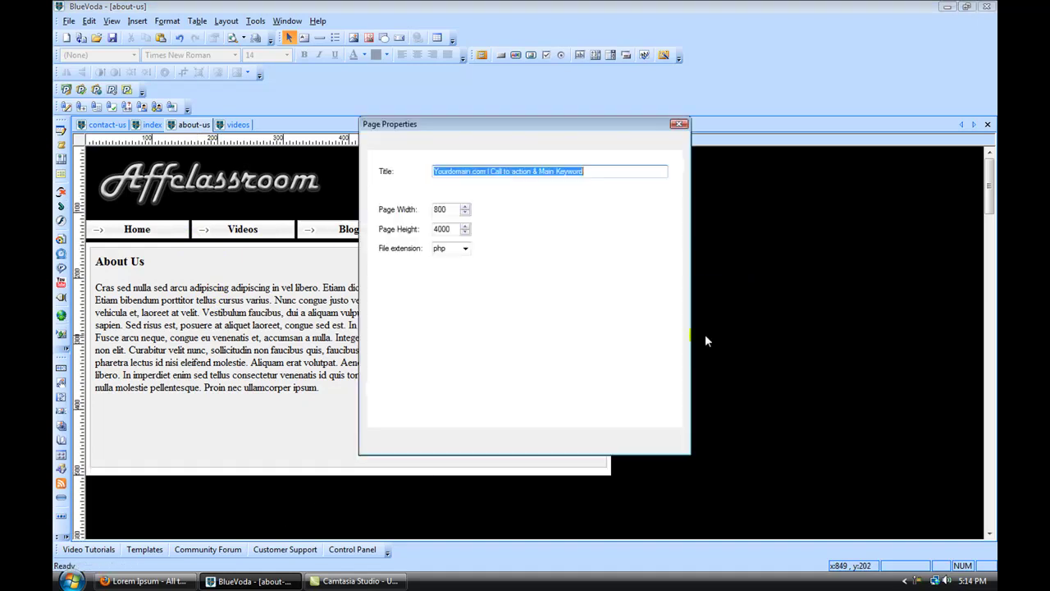
left_click_drag(492, 123, 312, 183)
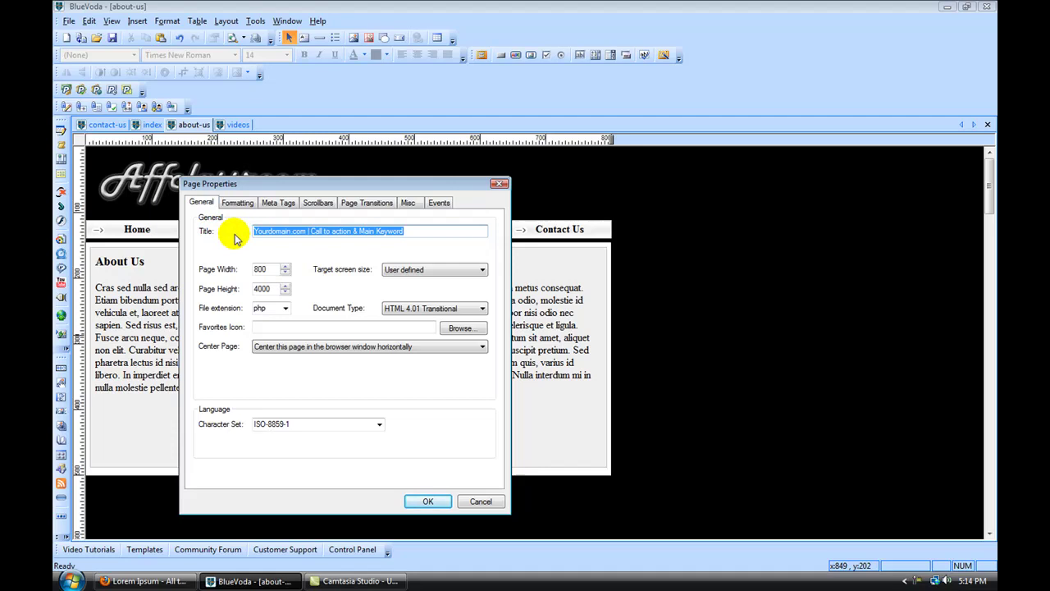
left_click(407, 233)
left_click_drag(407, 233, 313, 239)
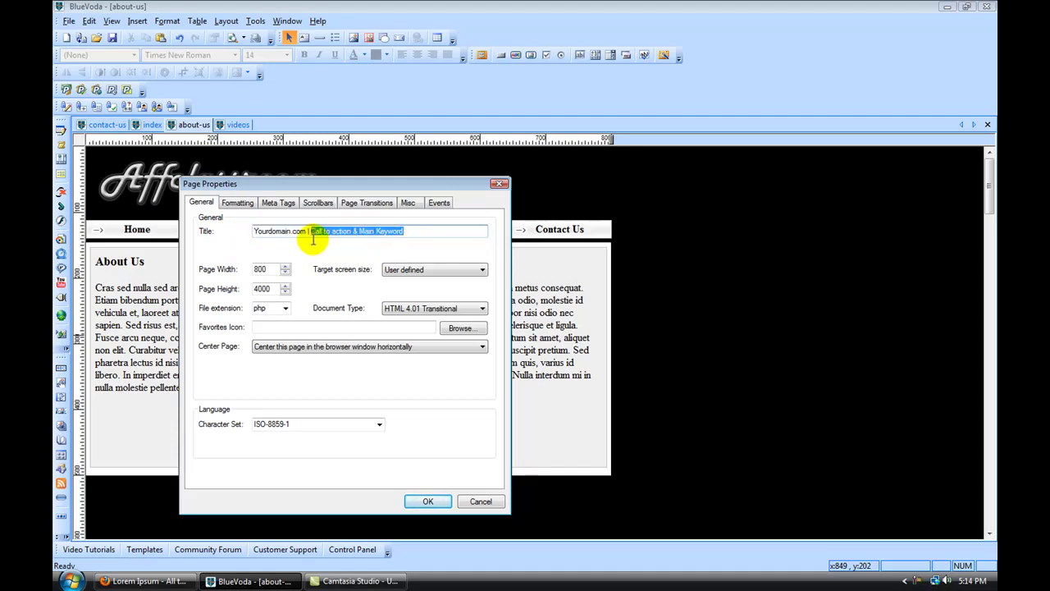
type("About Us")
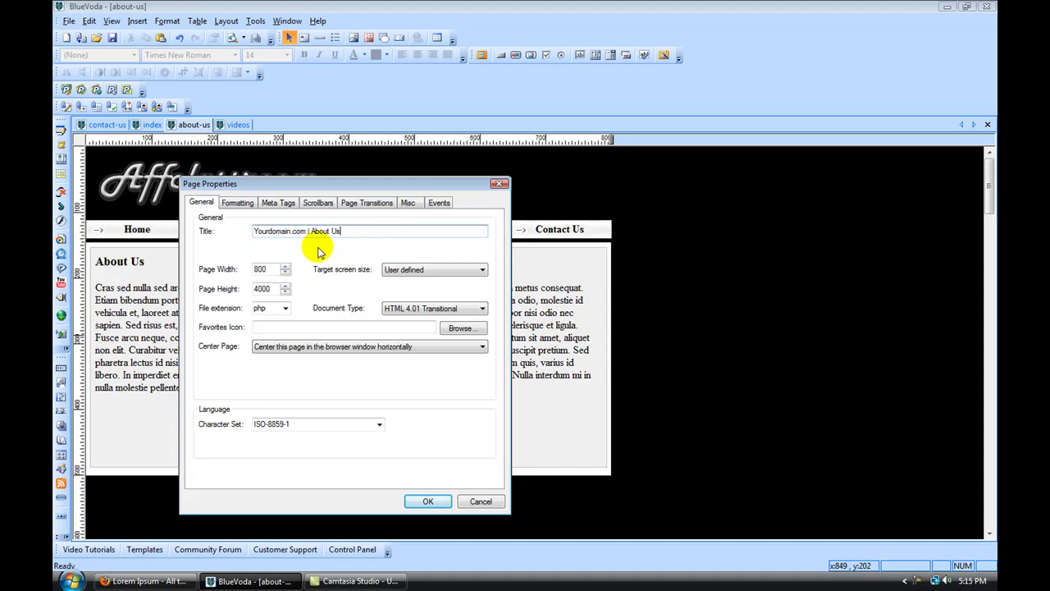
left_click(237, 202)
left_click(279, 203)
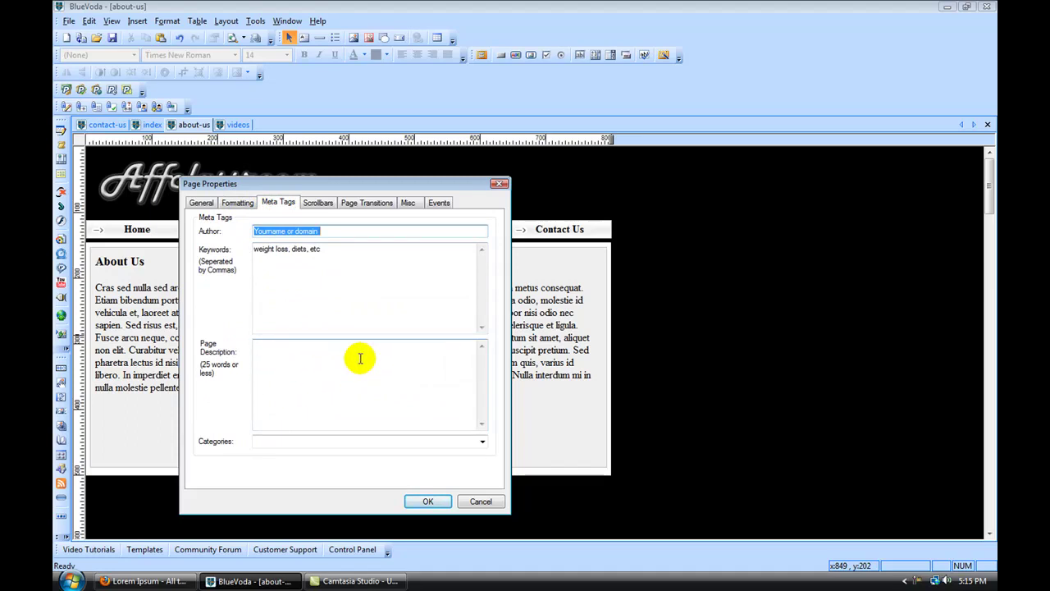
left_click(200, 202)
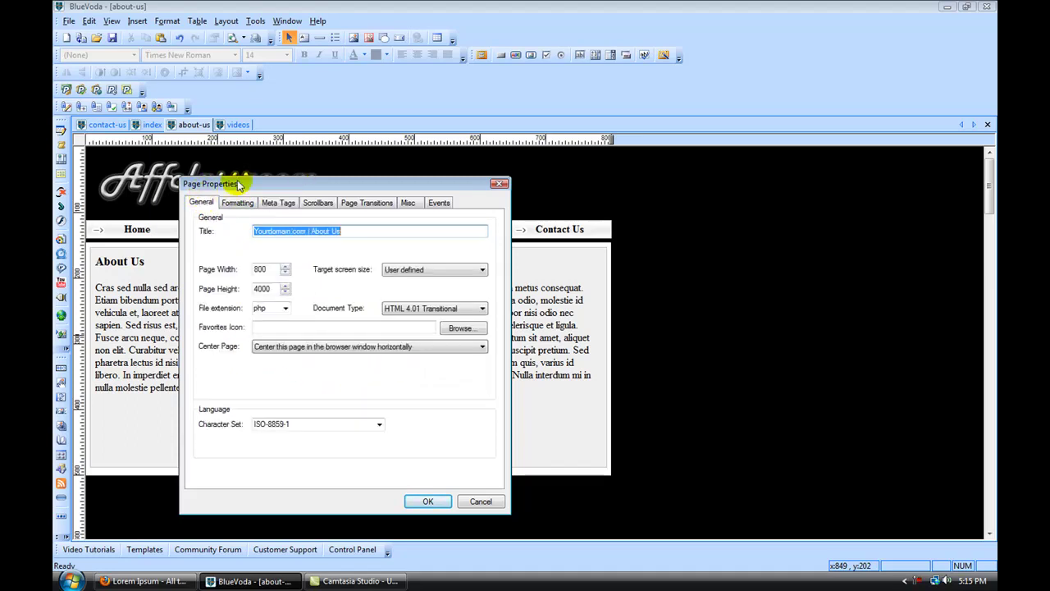
left_click(428, 501)
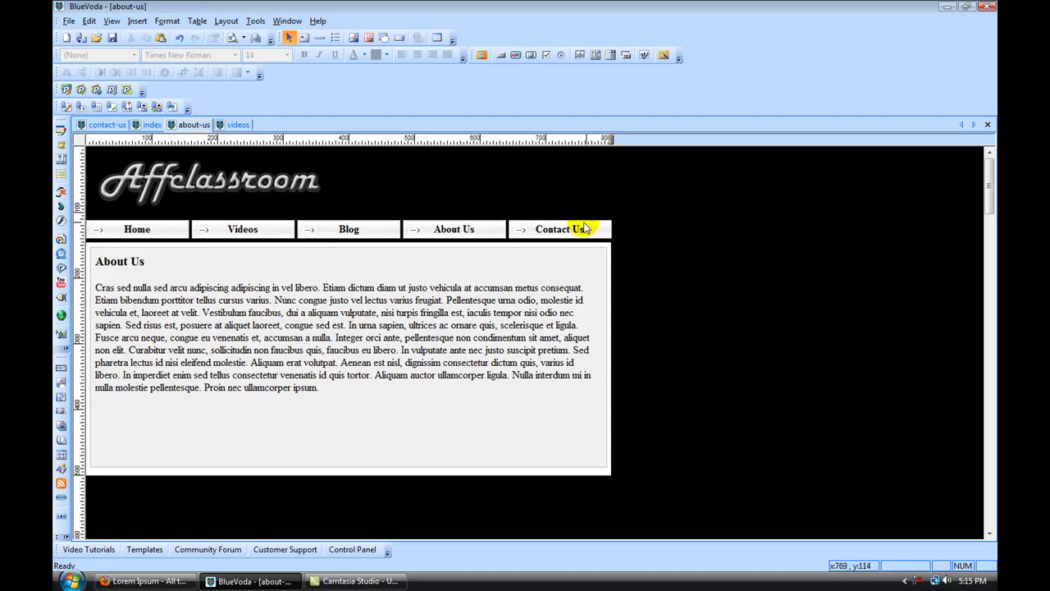
Switch the editor from the about-us page to the index page via the page tabs
left_click(109, 125)
left_click(151, 125)
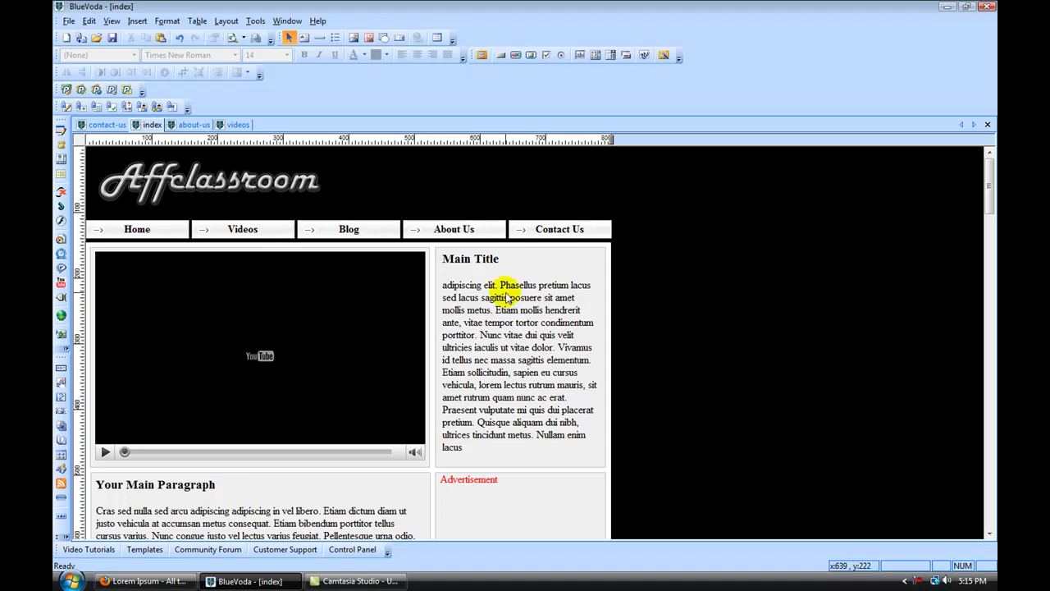
double_click(309, 231)
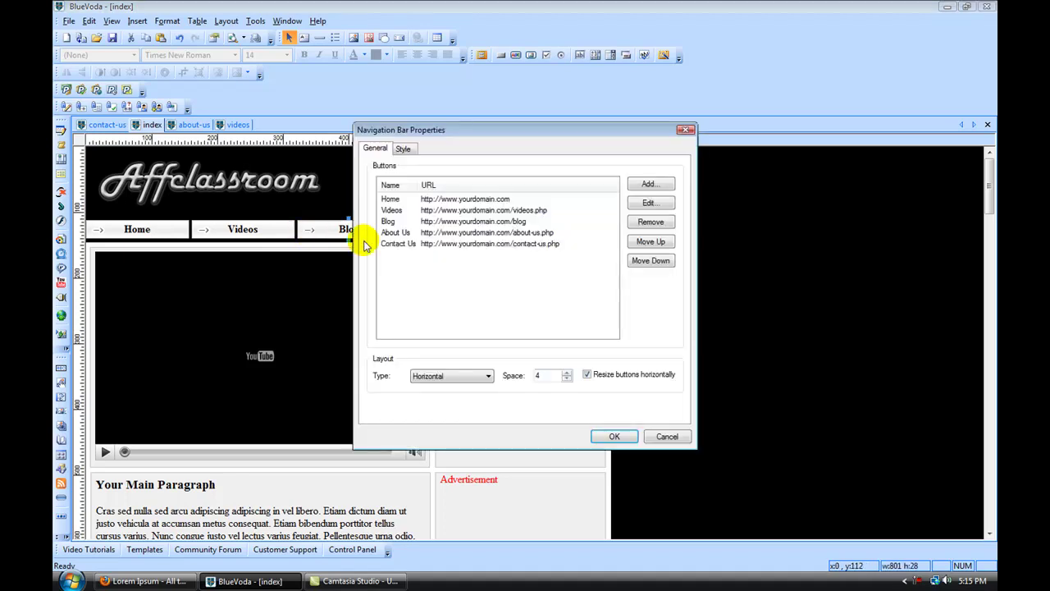
left_click(457, 200)
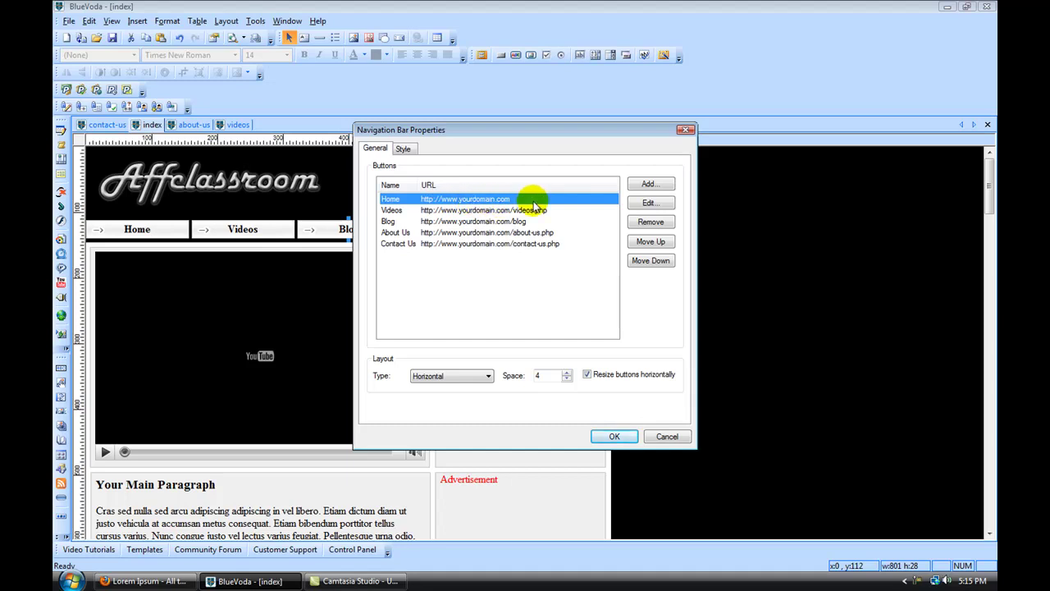
left_click(497, 211)
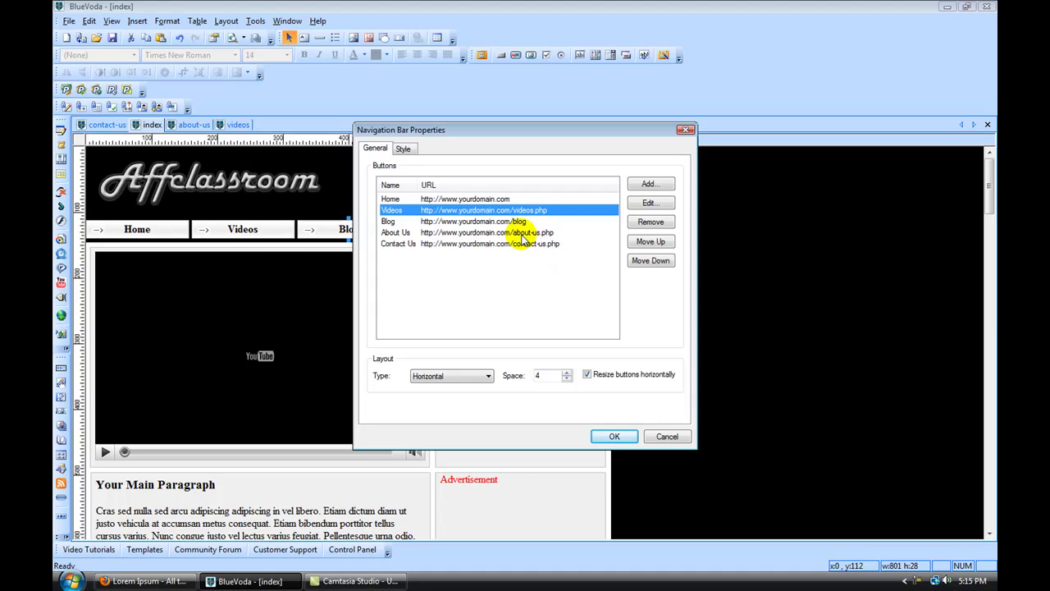
left_click(520, 235)
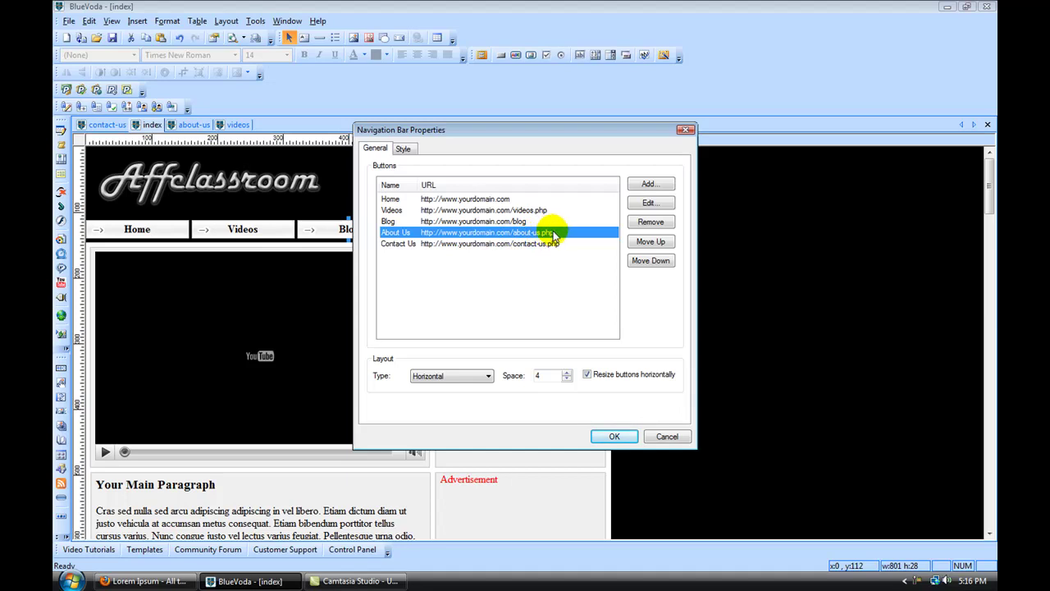
left_click(522, 243)
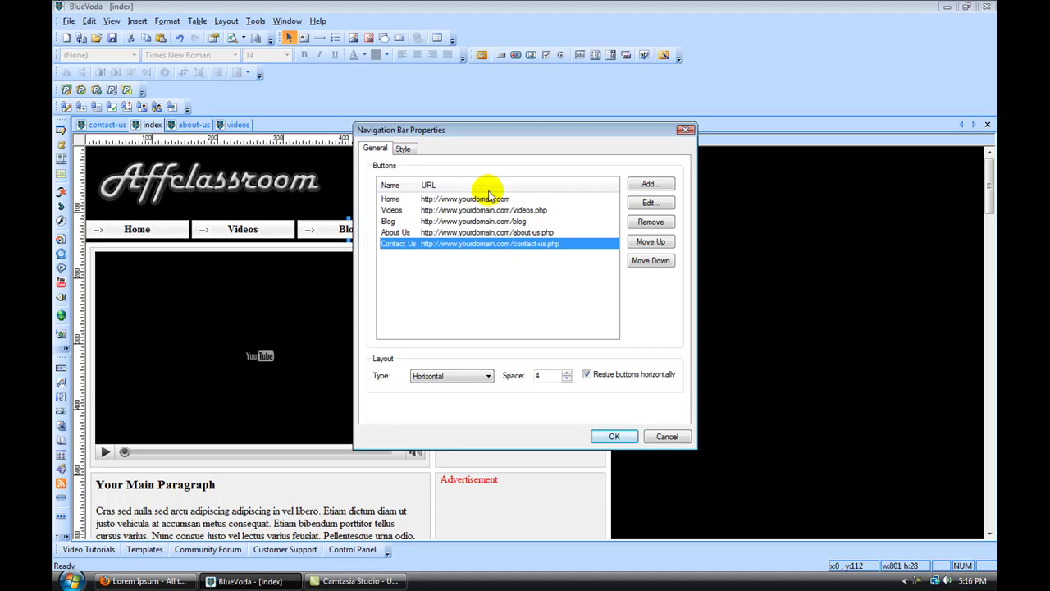
left_click(614, 435)
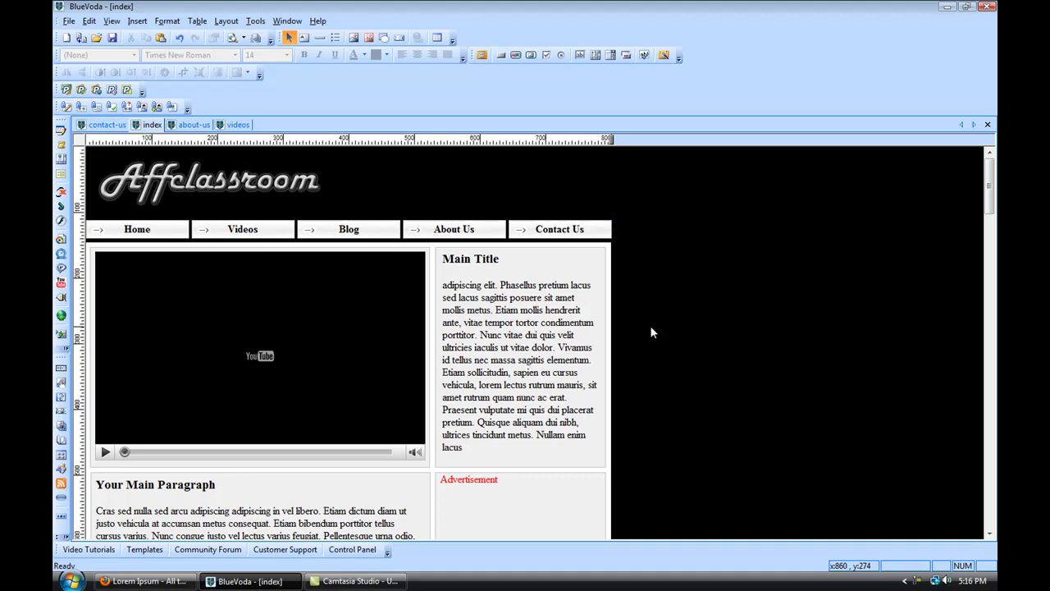